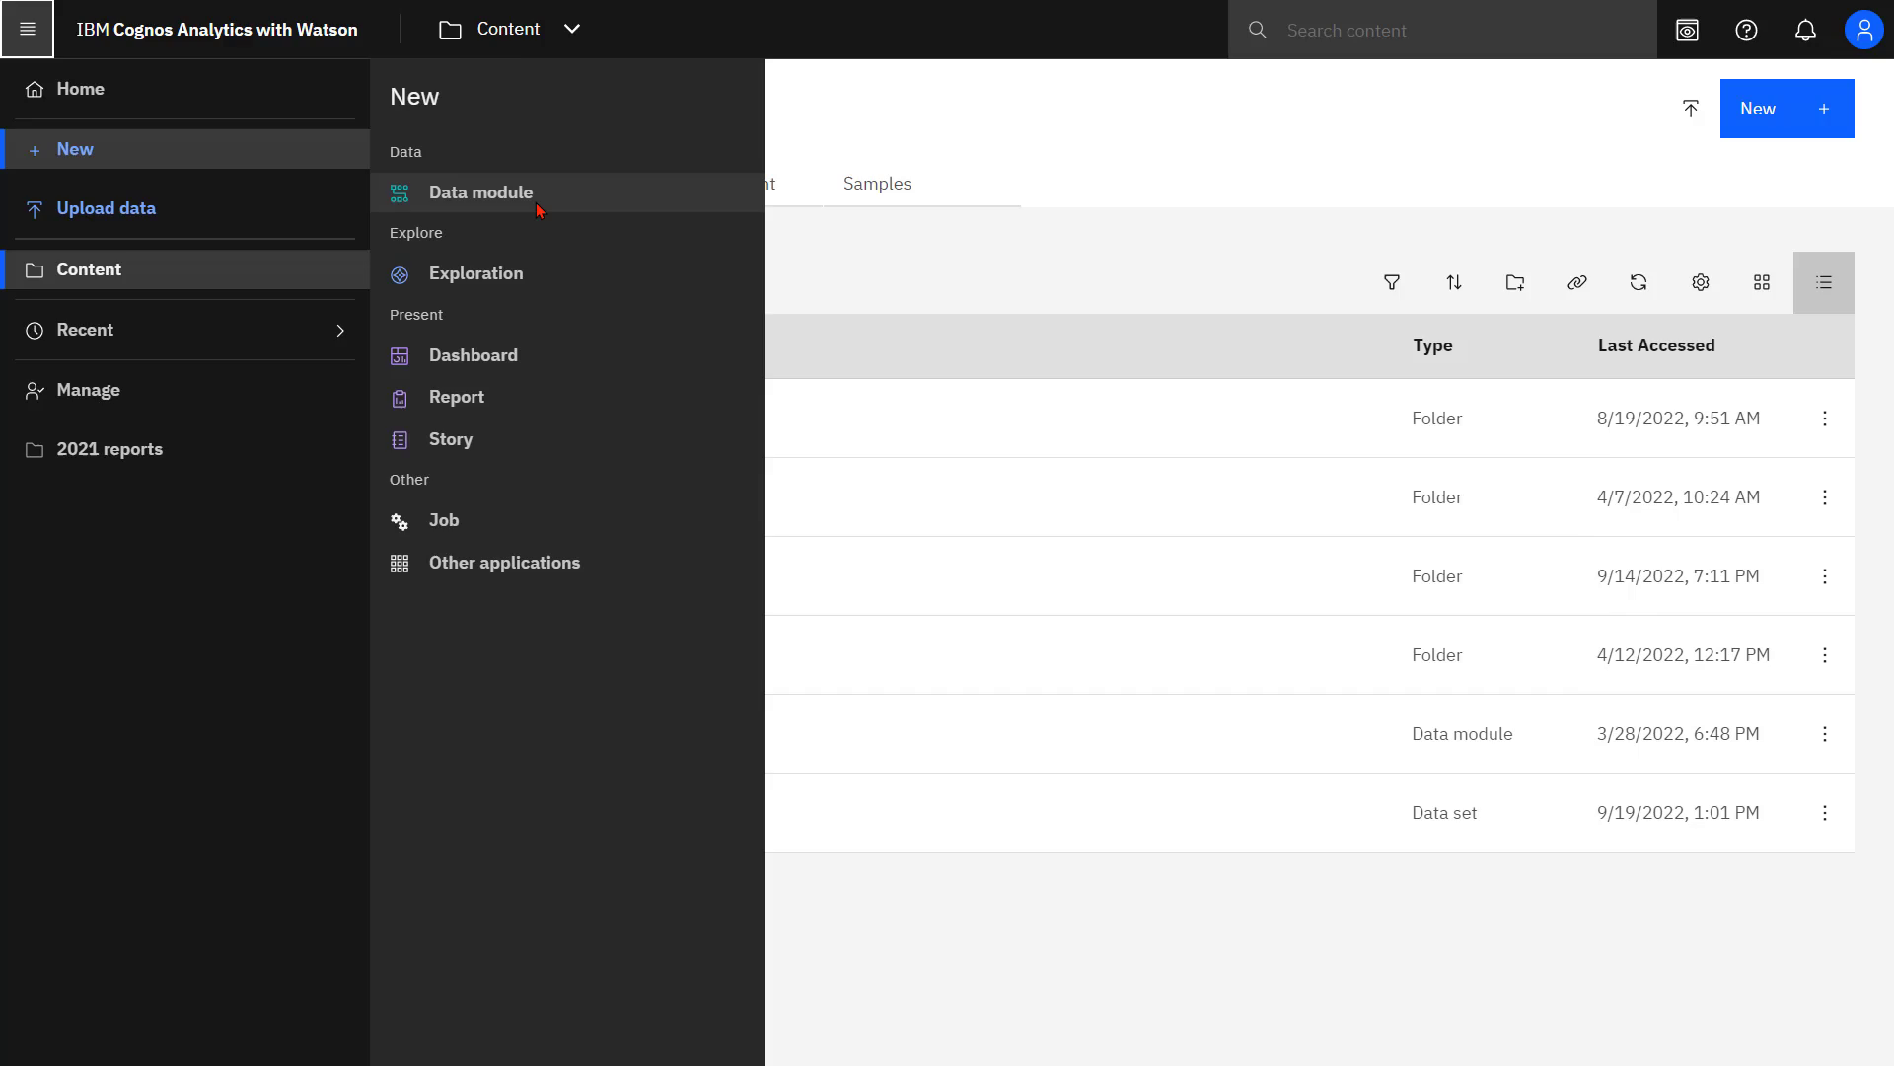
Start a new data module from the GV1022DW schema of great_outdoors_warehouse_DB2, selecting tables manually.
{"action": "left_click", "coordinate": [536, 203]}
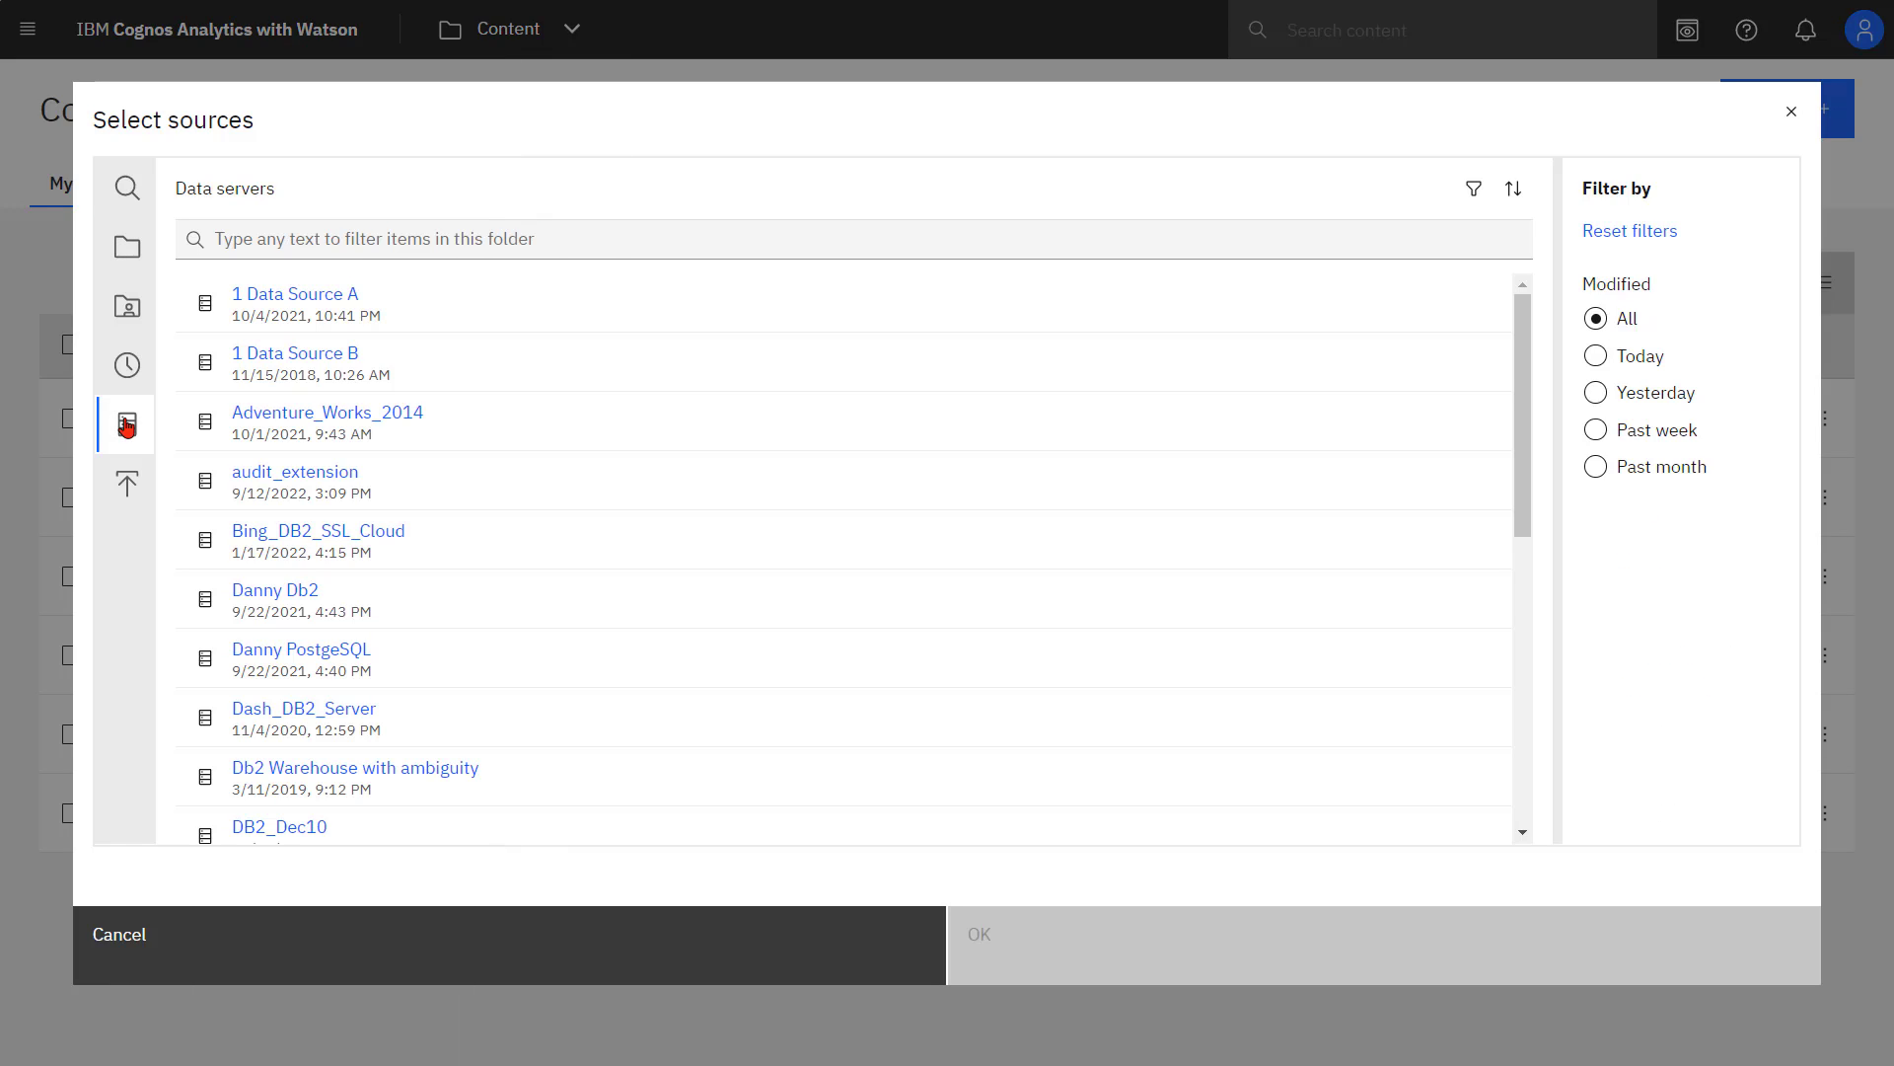
{"action": "scroll", "coordinate": [363, 546], "scroll_direction": "down", "scroll_amount": 10}
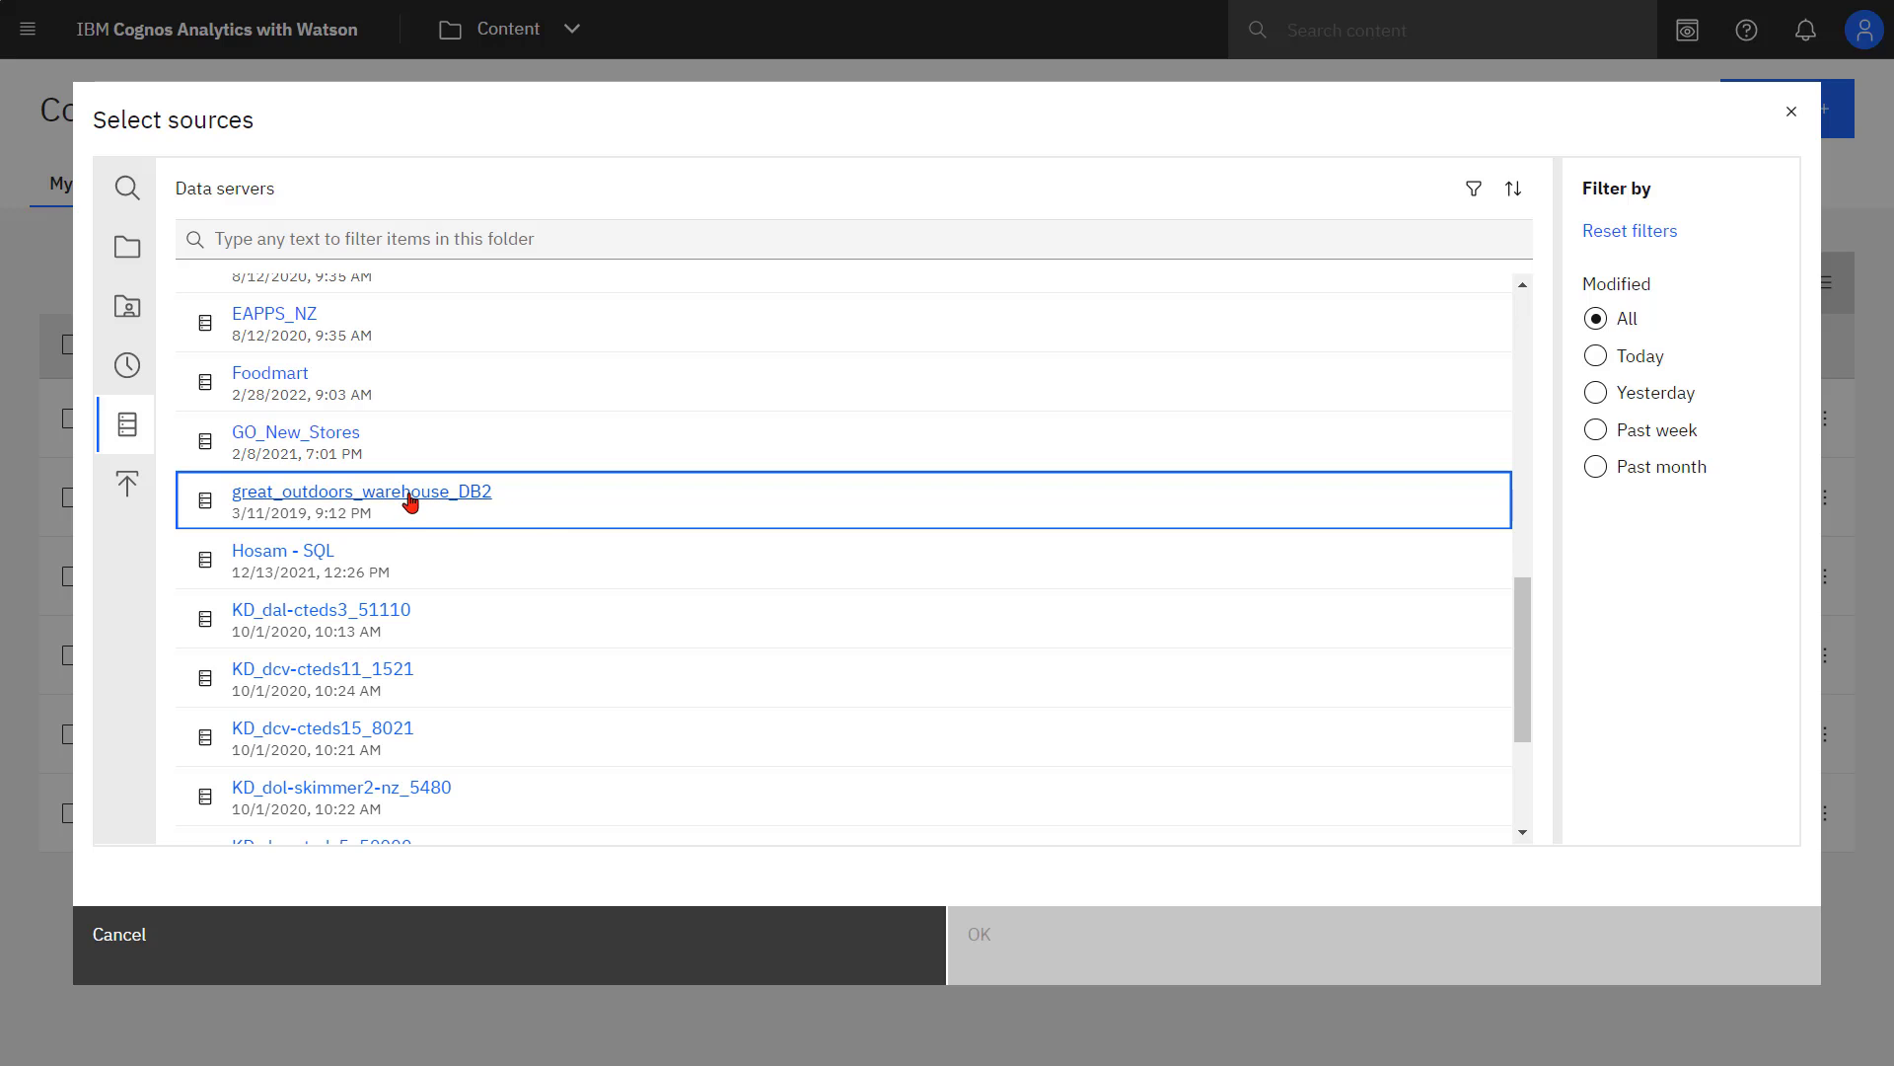
{"action": "left_click", "coordinate": [409, 494]}
{"action": "left_click", "coordinate": [307, 318]}
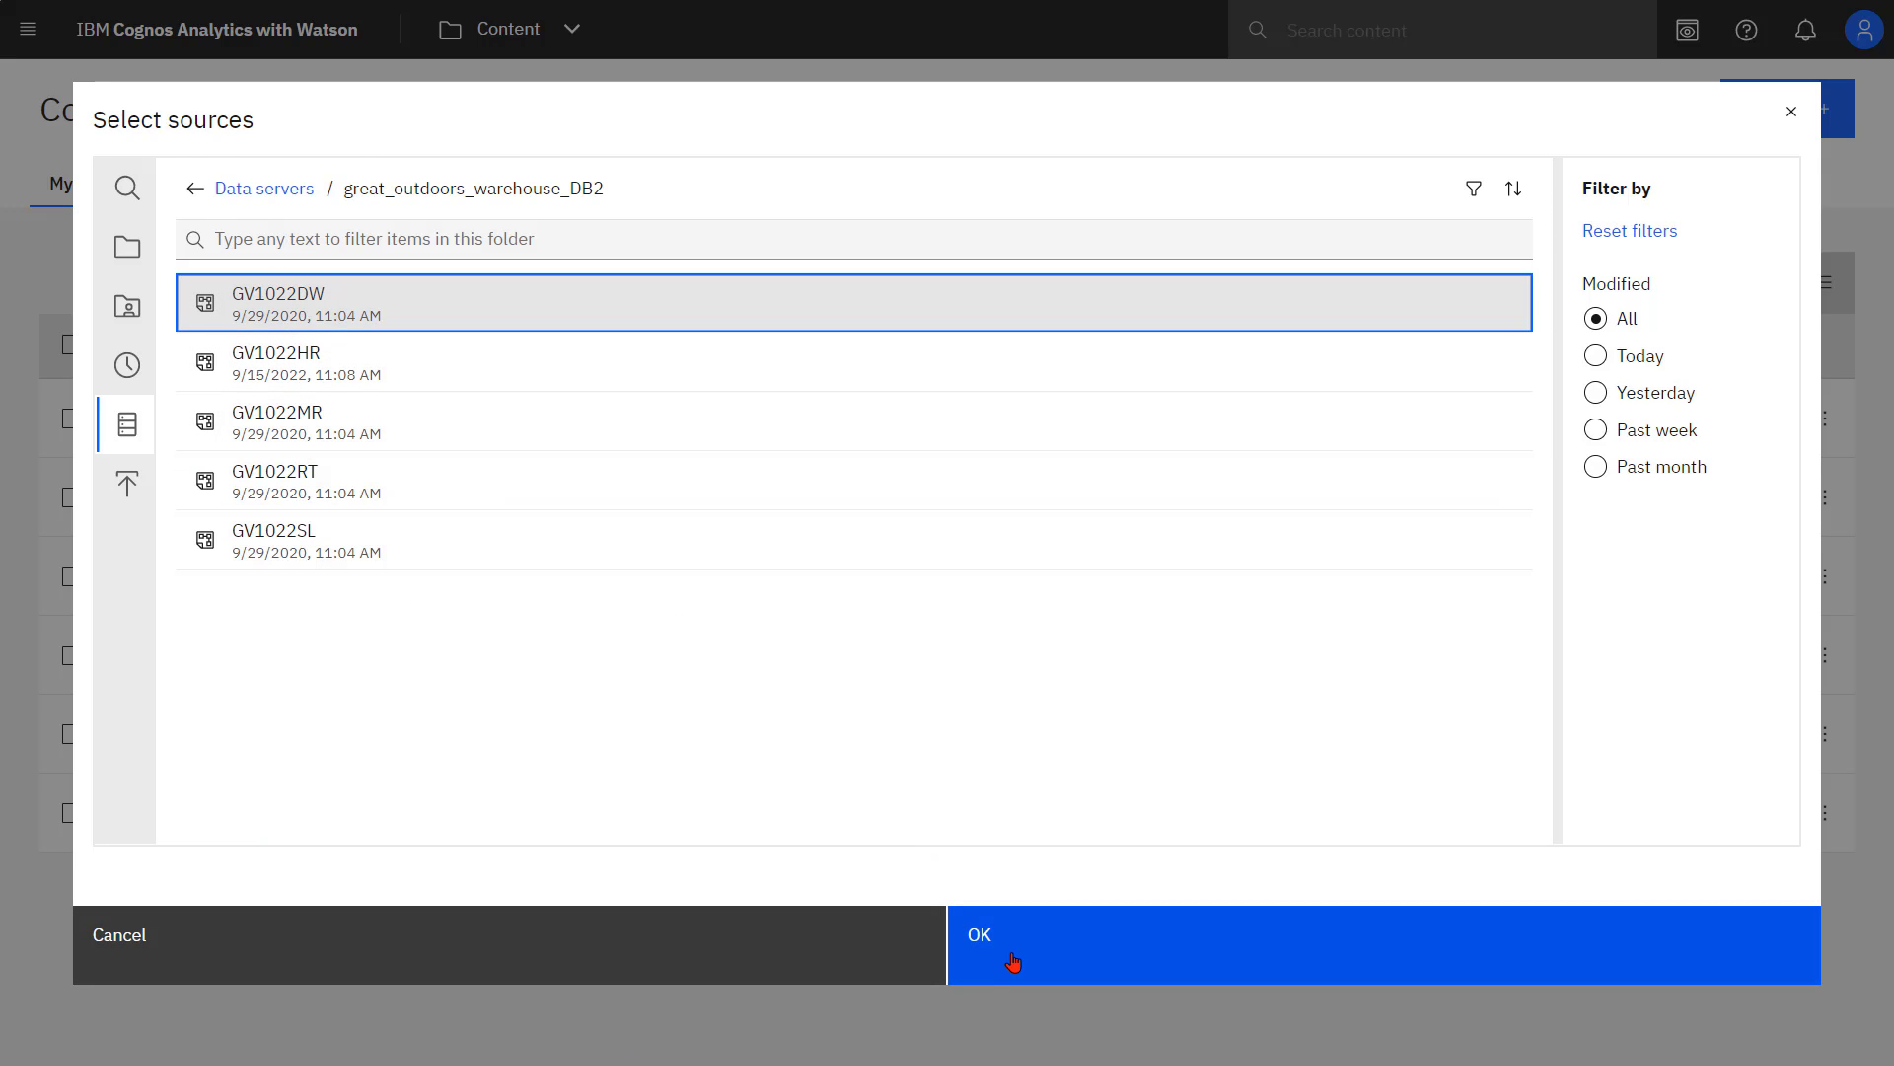
{"action": "left_click", "coordinate": [1012, 954]}
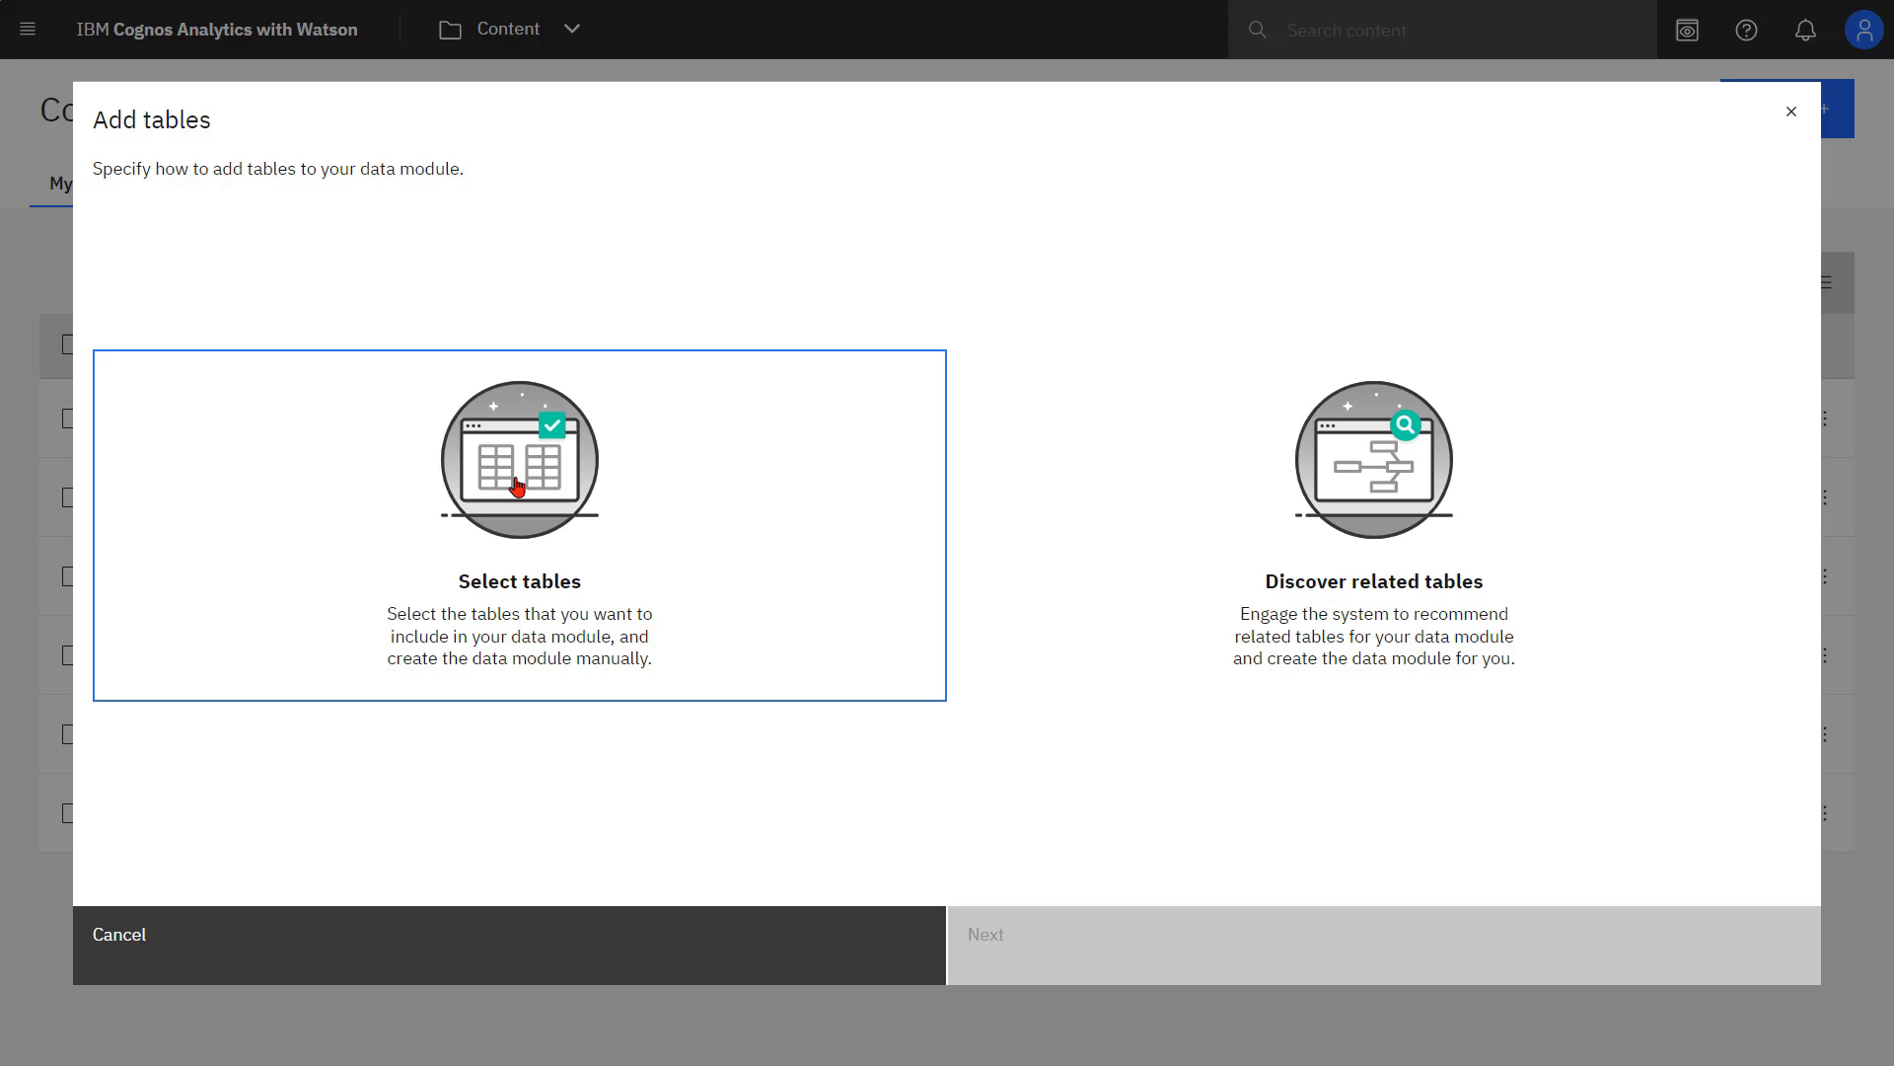
{"action": "left_click", "coordinate": [517, 486]}
{"action": "left_click", "coordinate": [1053, 946]}
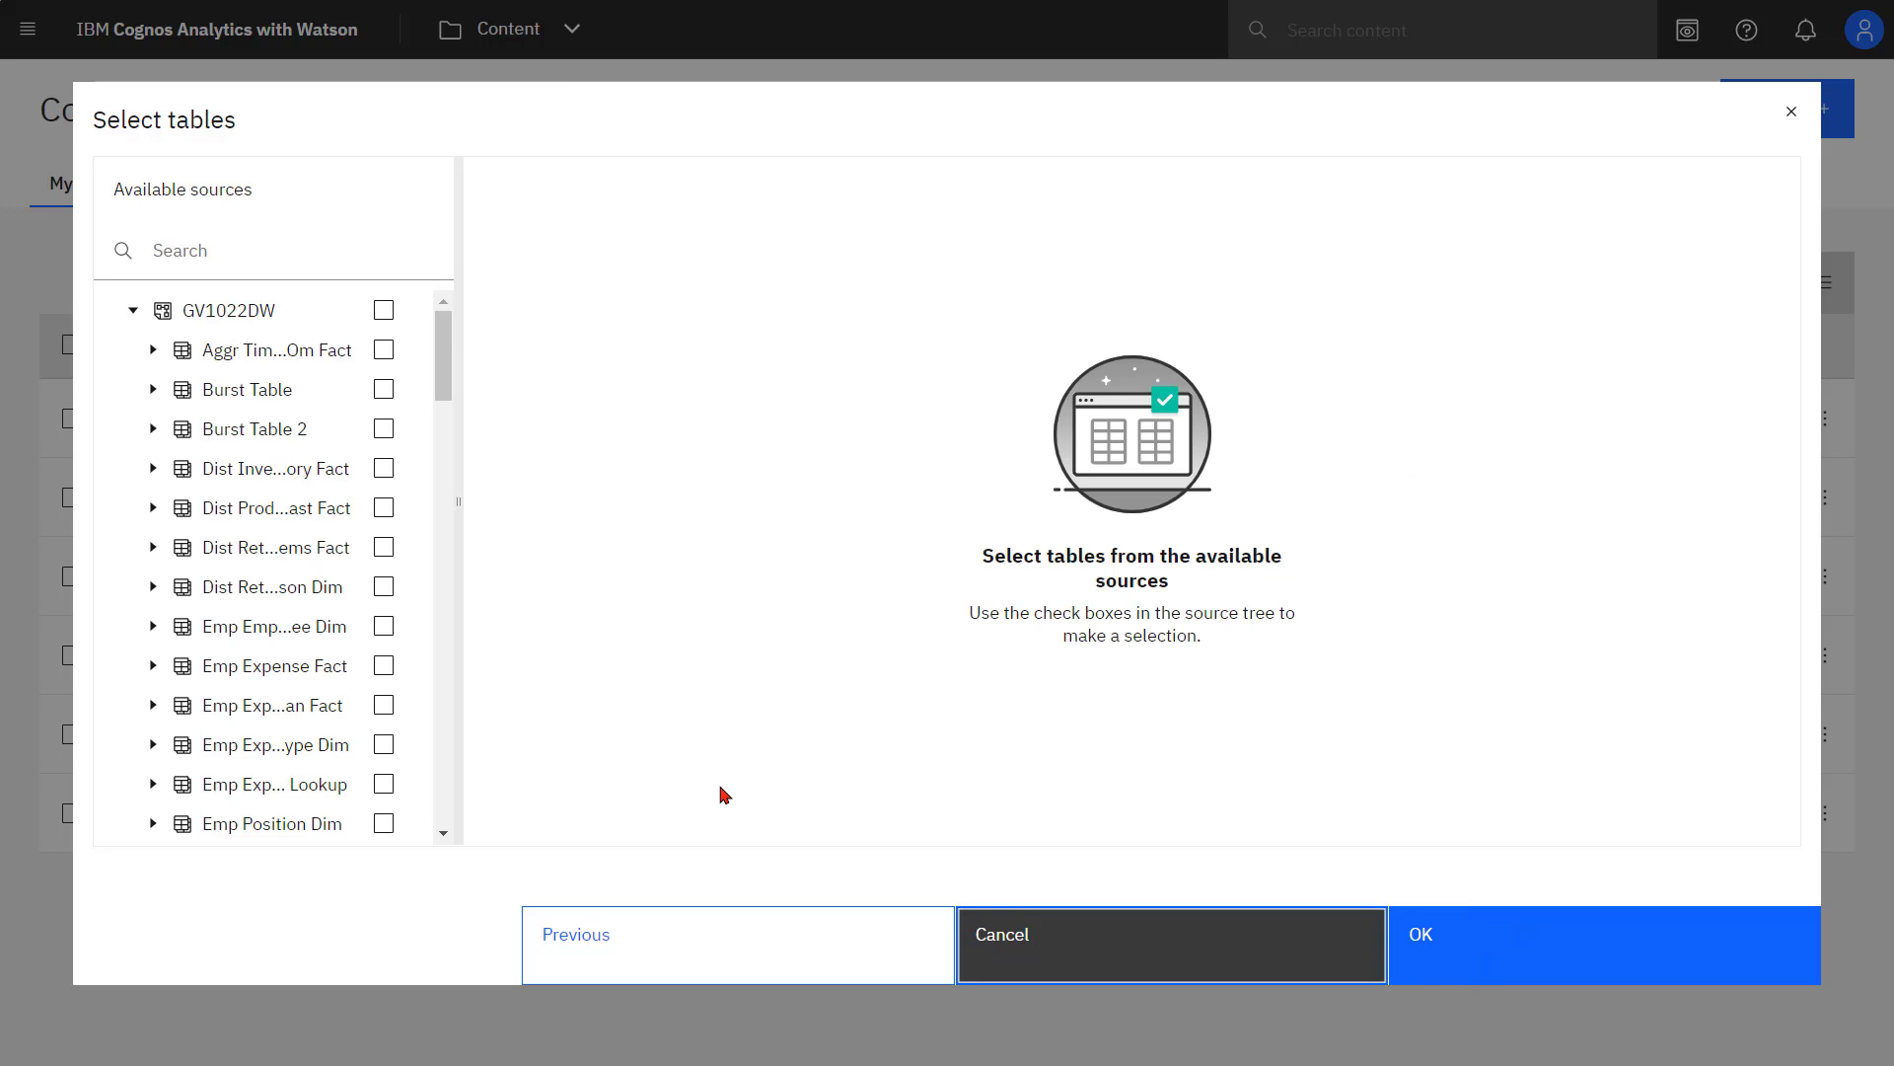
Add Dist Inventory Fact and Go Org Dim to the module and view their relationship.
{"action": "left_click", "coordinate": [384, 467]}
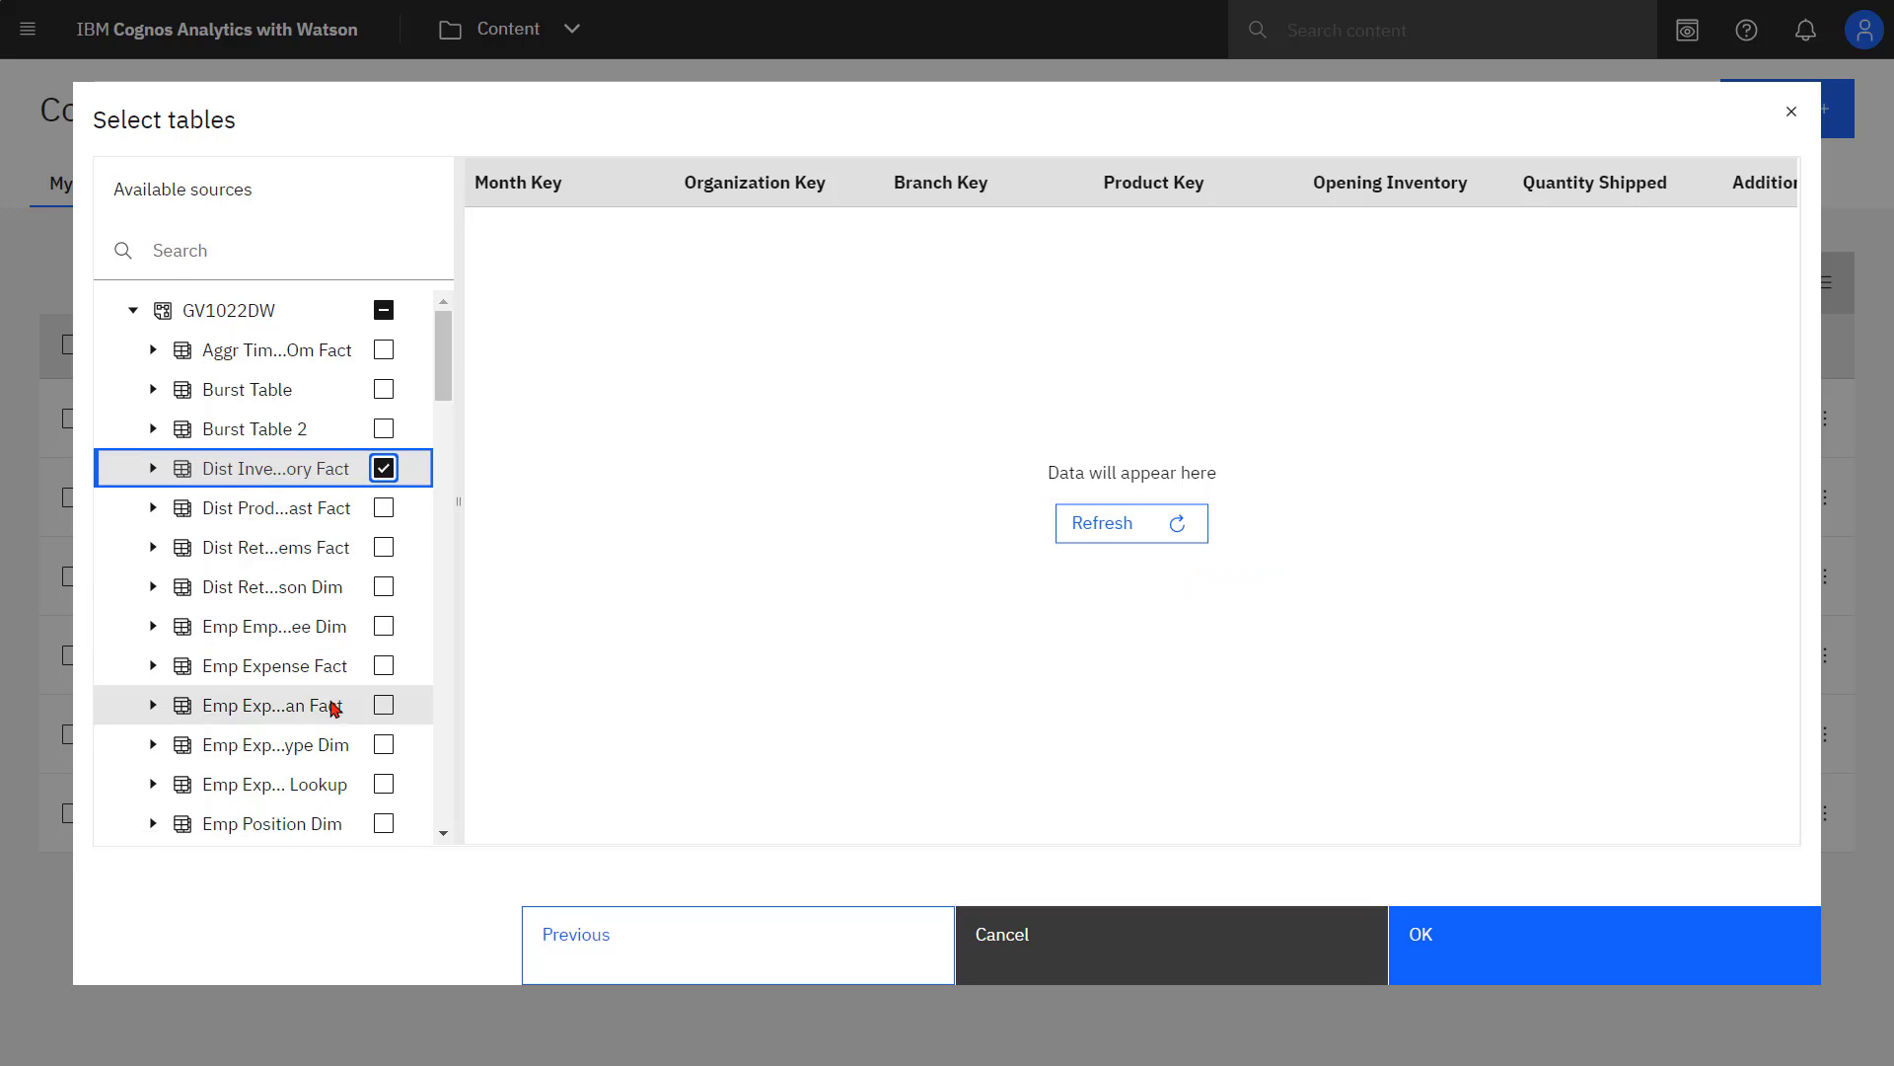
{"action": "scroll", "coordinate": [333, 708], "scroll_direction": "down", "scroll_amount": 15}
{"action": "scroll", "coordinate": [332, 709], "scroll_direction": "up", "scroll_amount": 3}
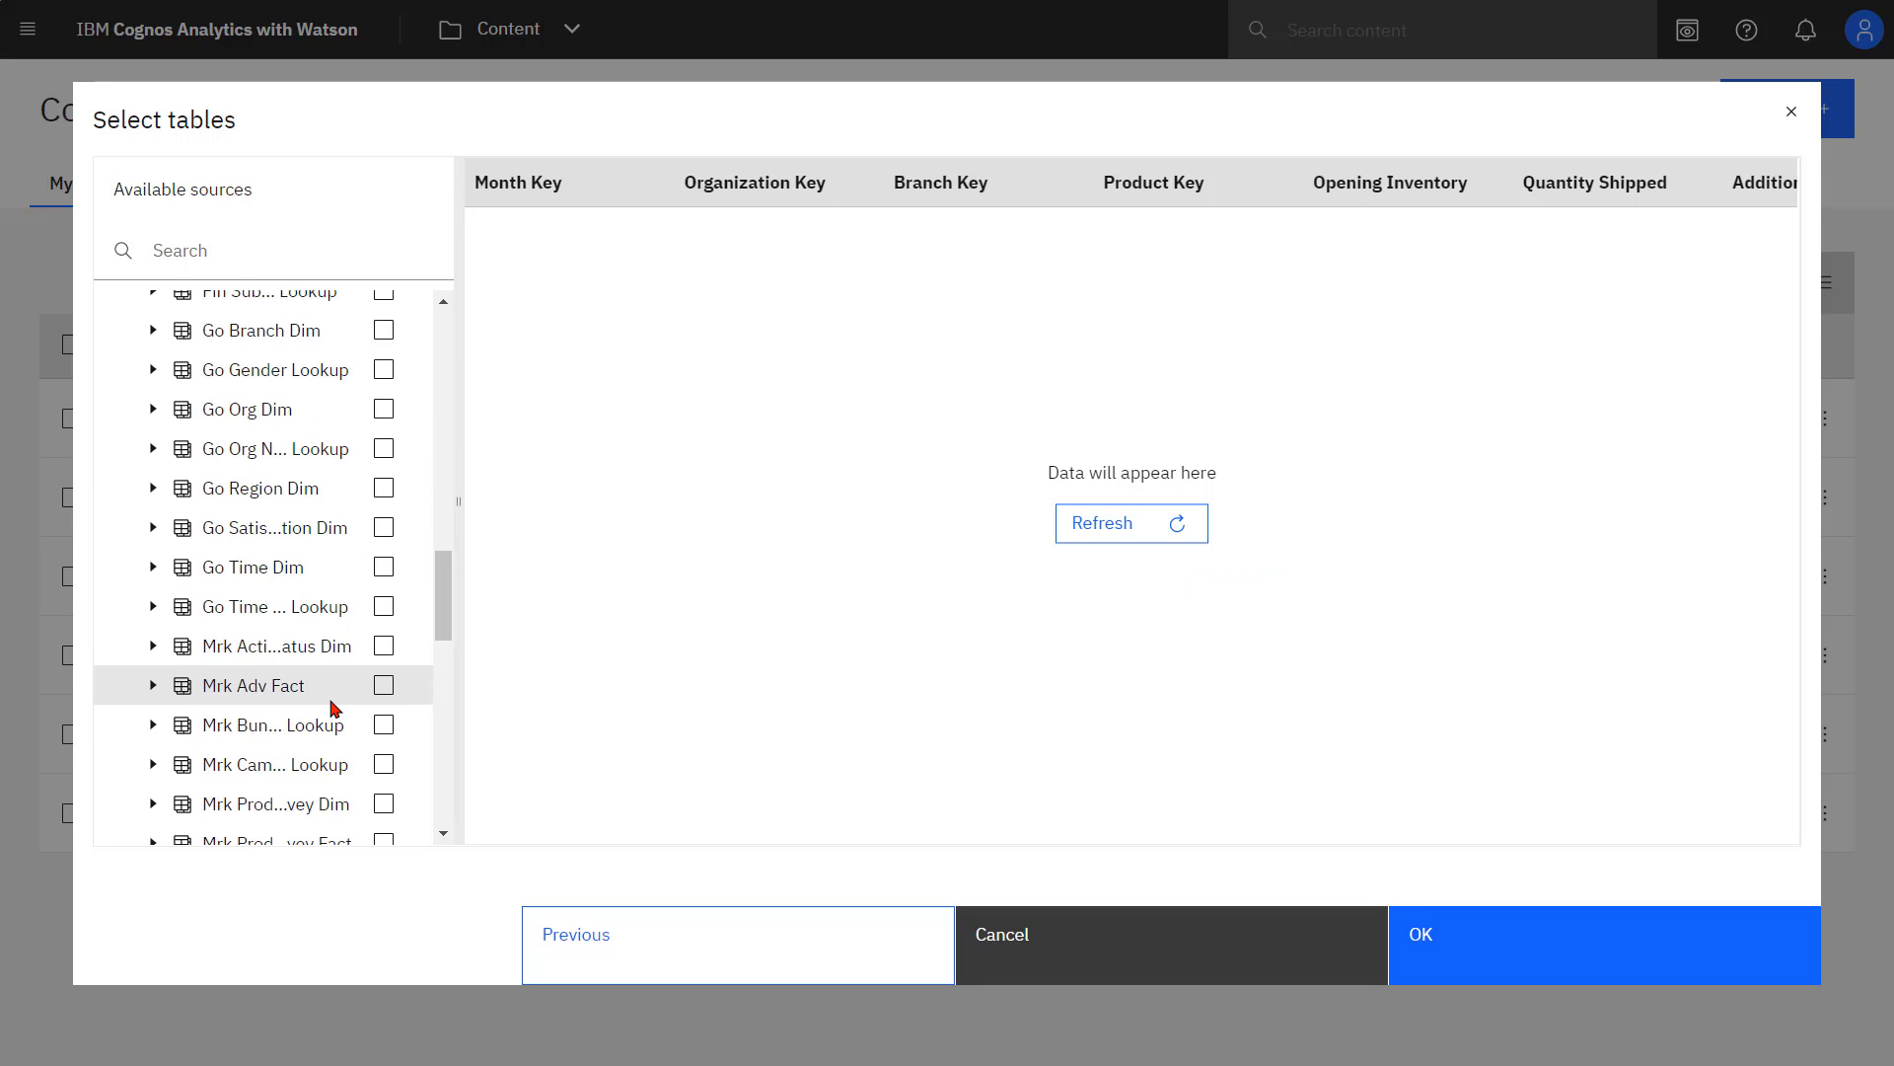
{"action": "left_click", "coordinate": [383, 409]}
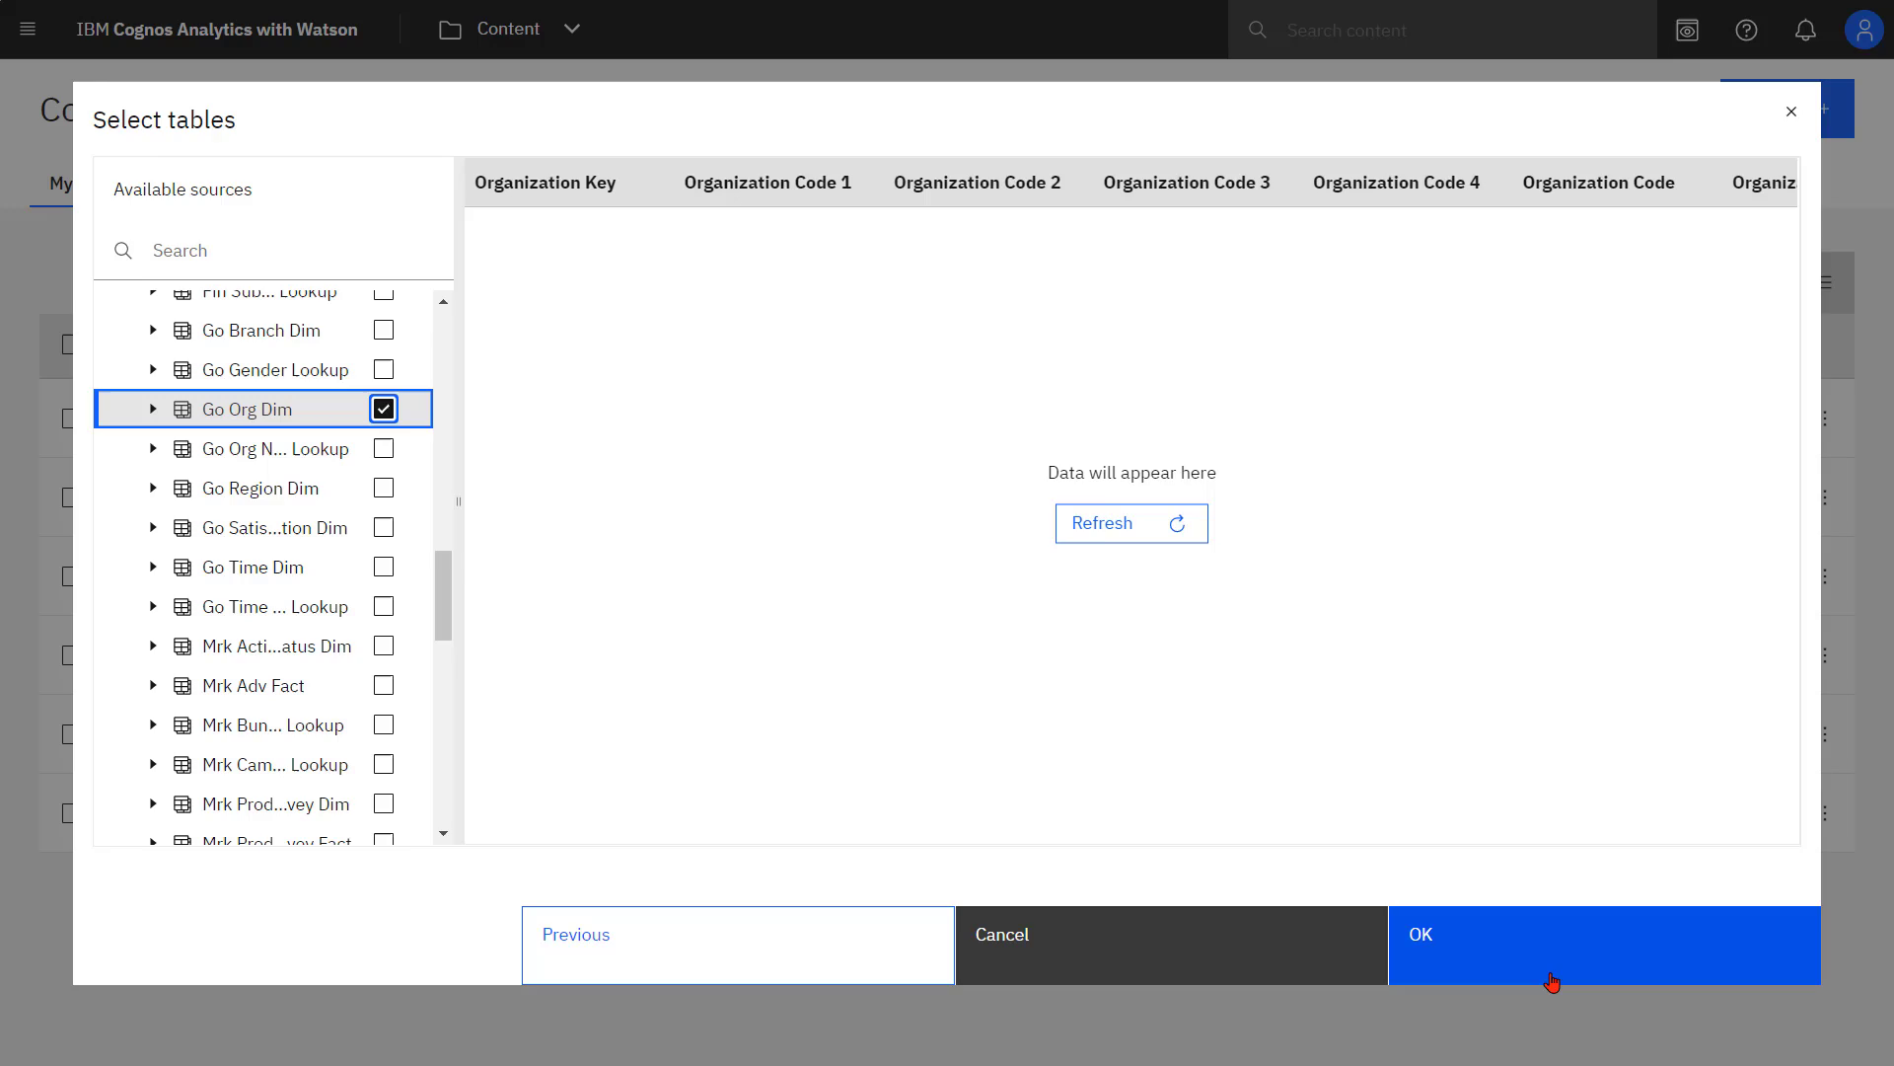
{"action": "left_click", "coordinate": [1584, 945]}
{"action": "left_click", "coordinate": [663, 153]}
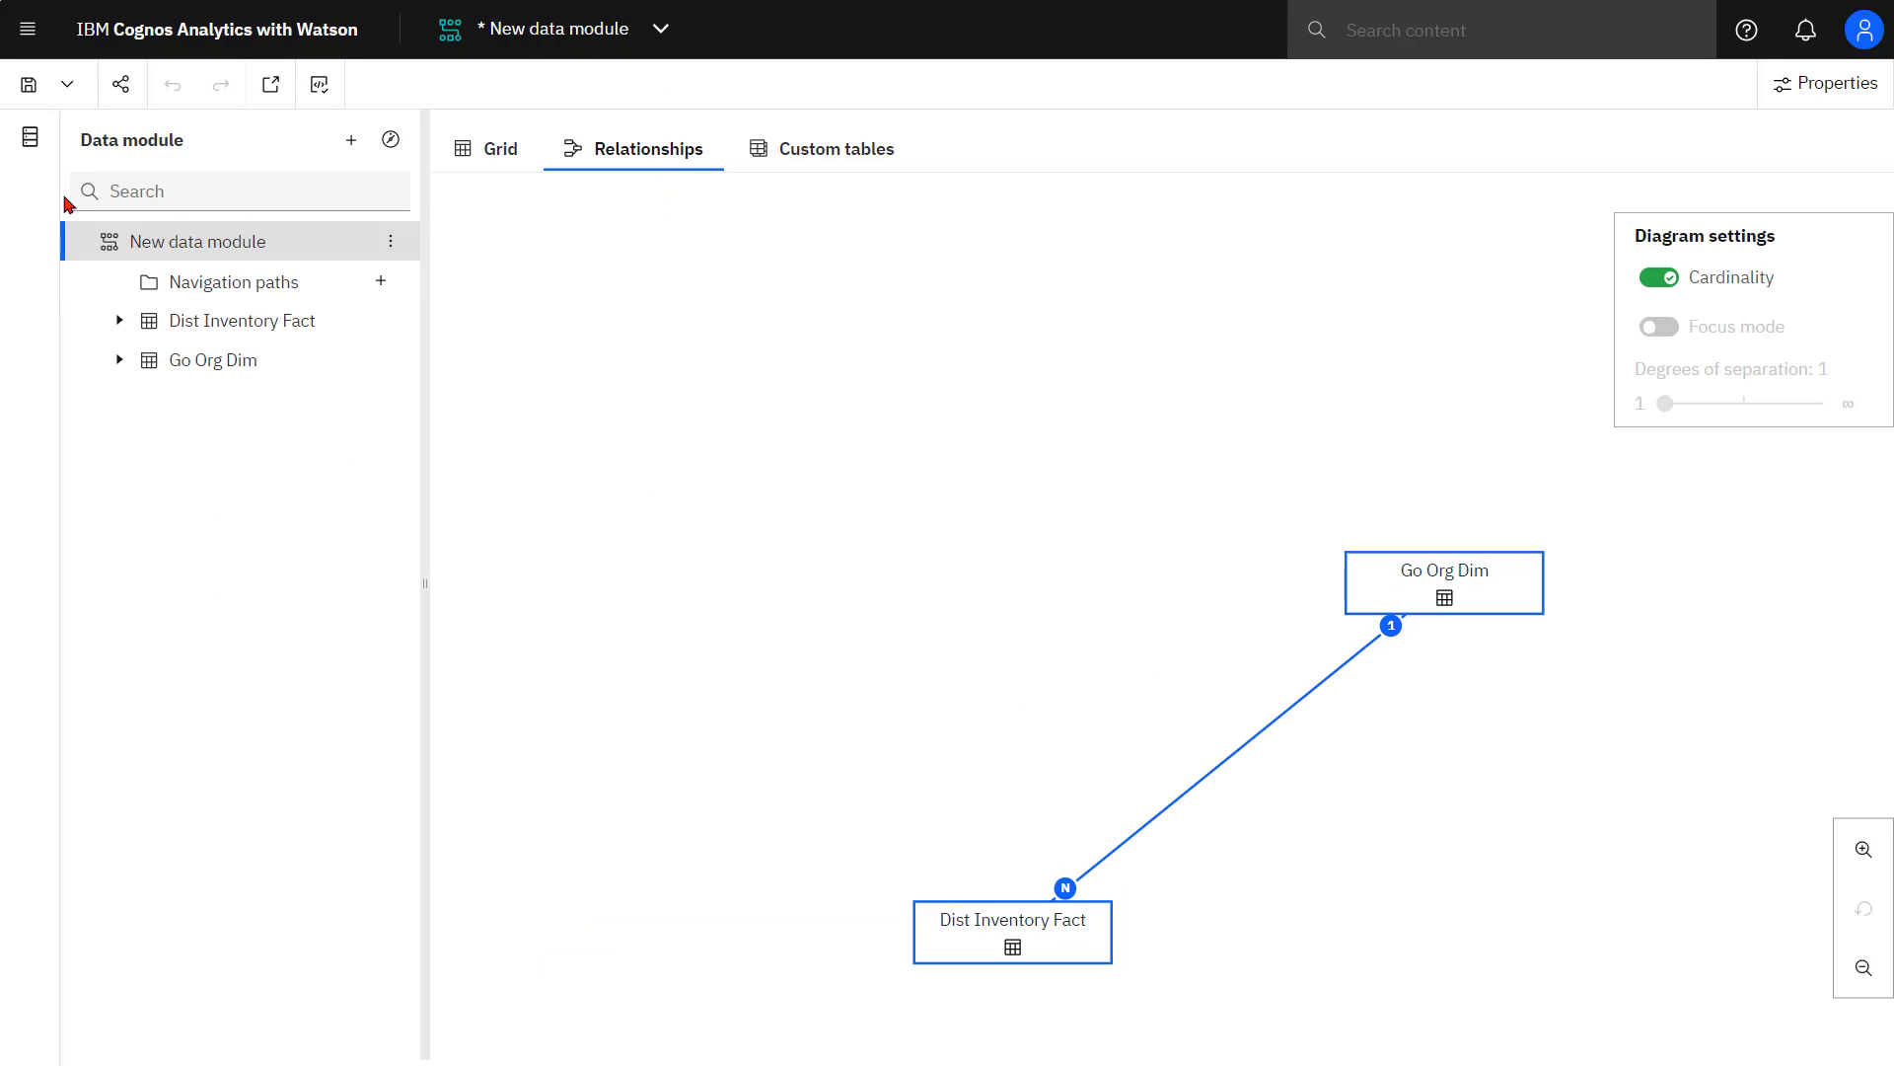
Give the GV1022DW source a custom data cache expiry of 3600 minutes.
{"action": "left_click", "coordinate": [29, 141]}
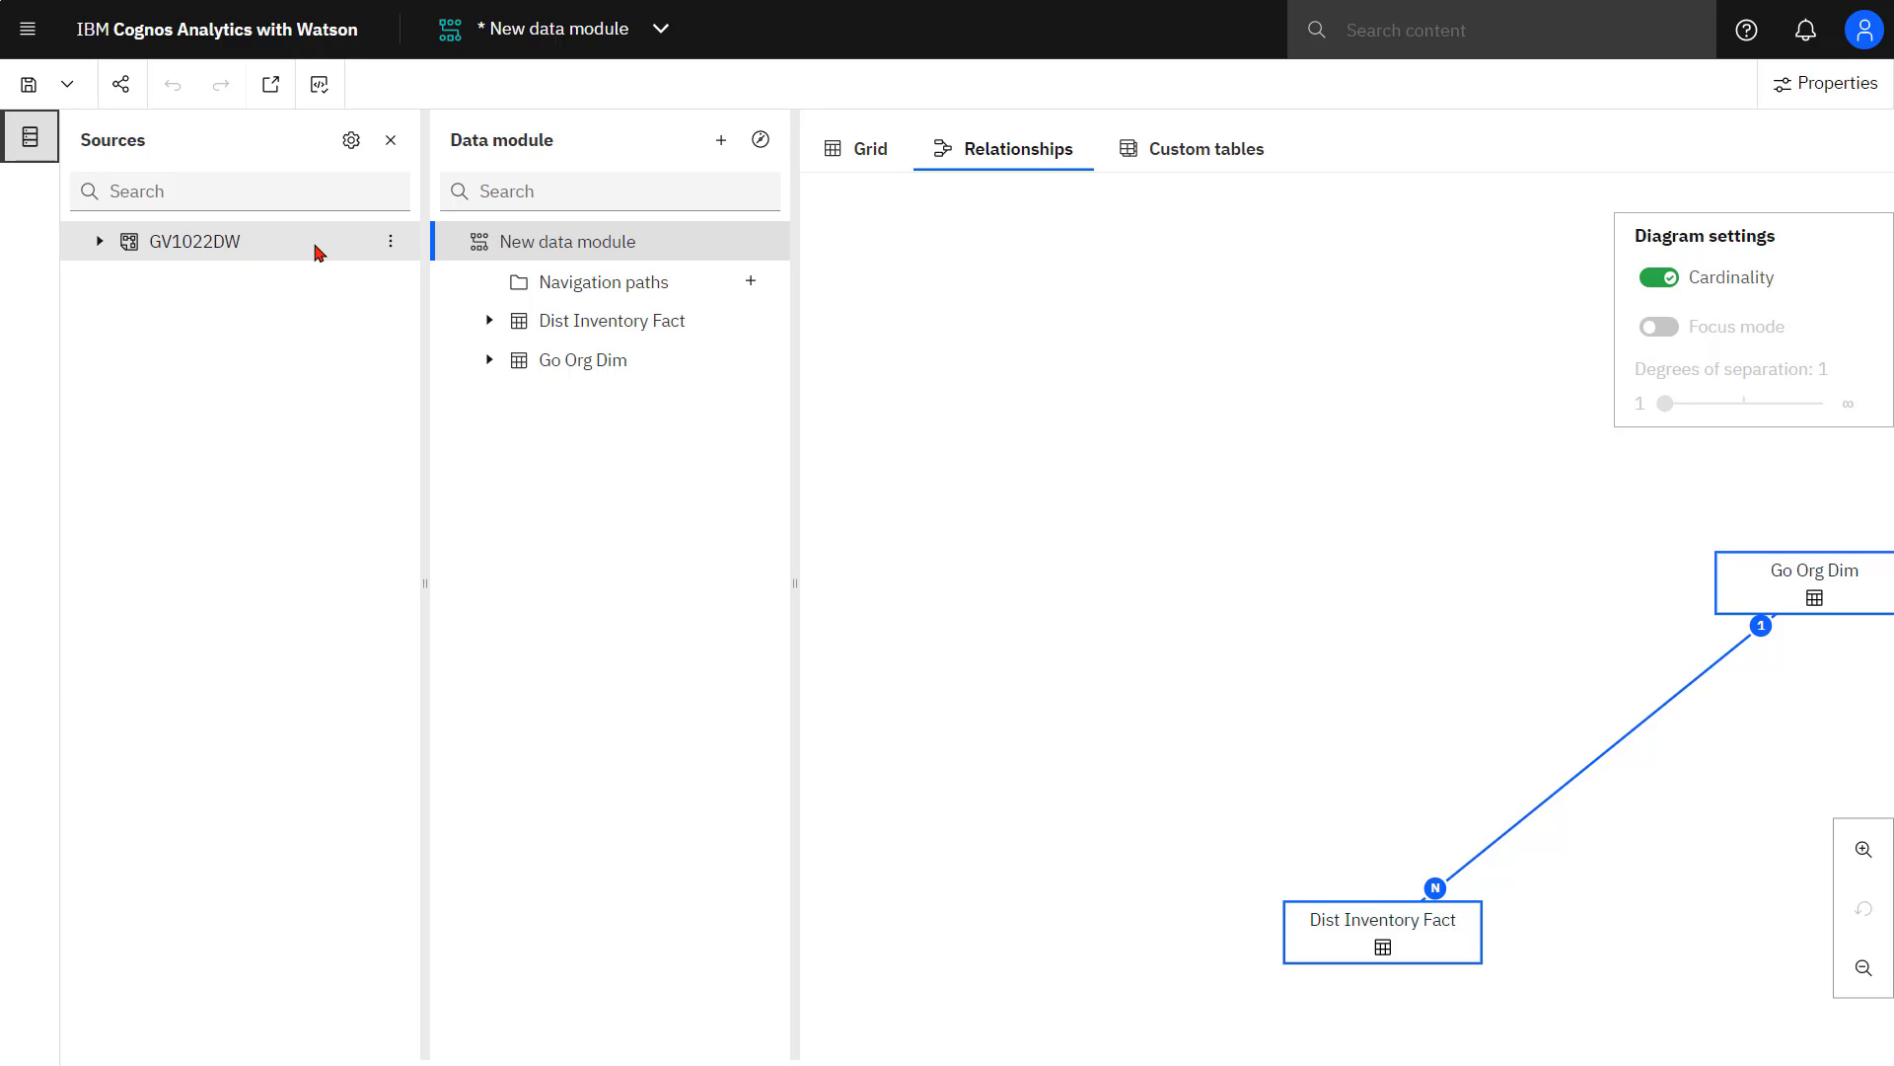
{"action": "left_click", "coordinate": [389, 247]}
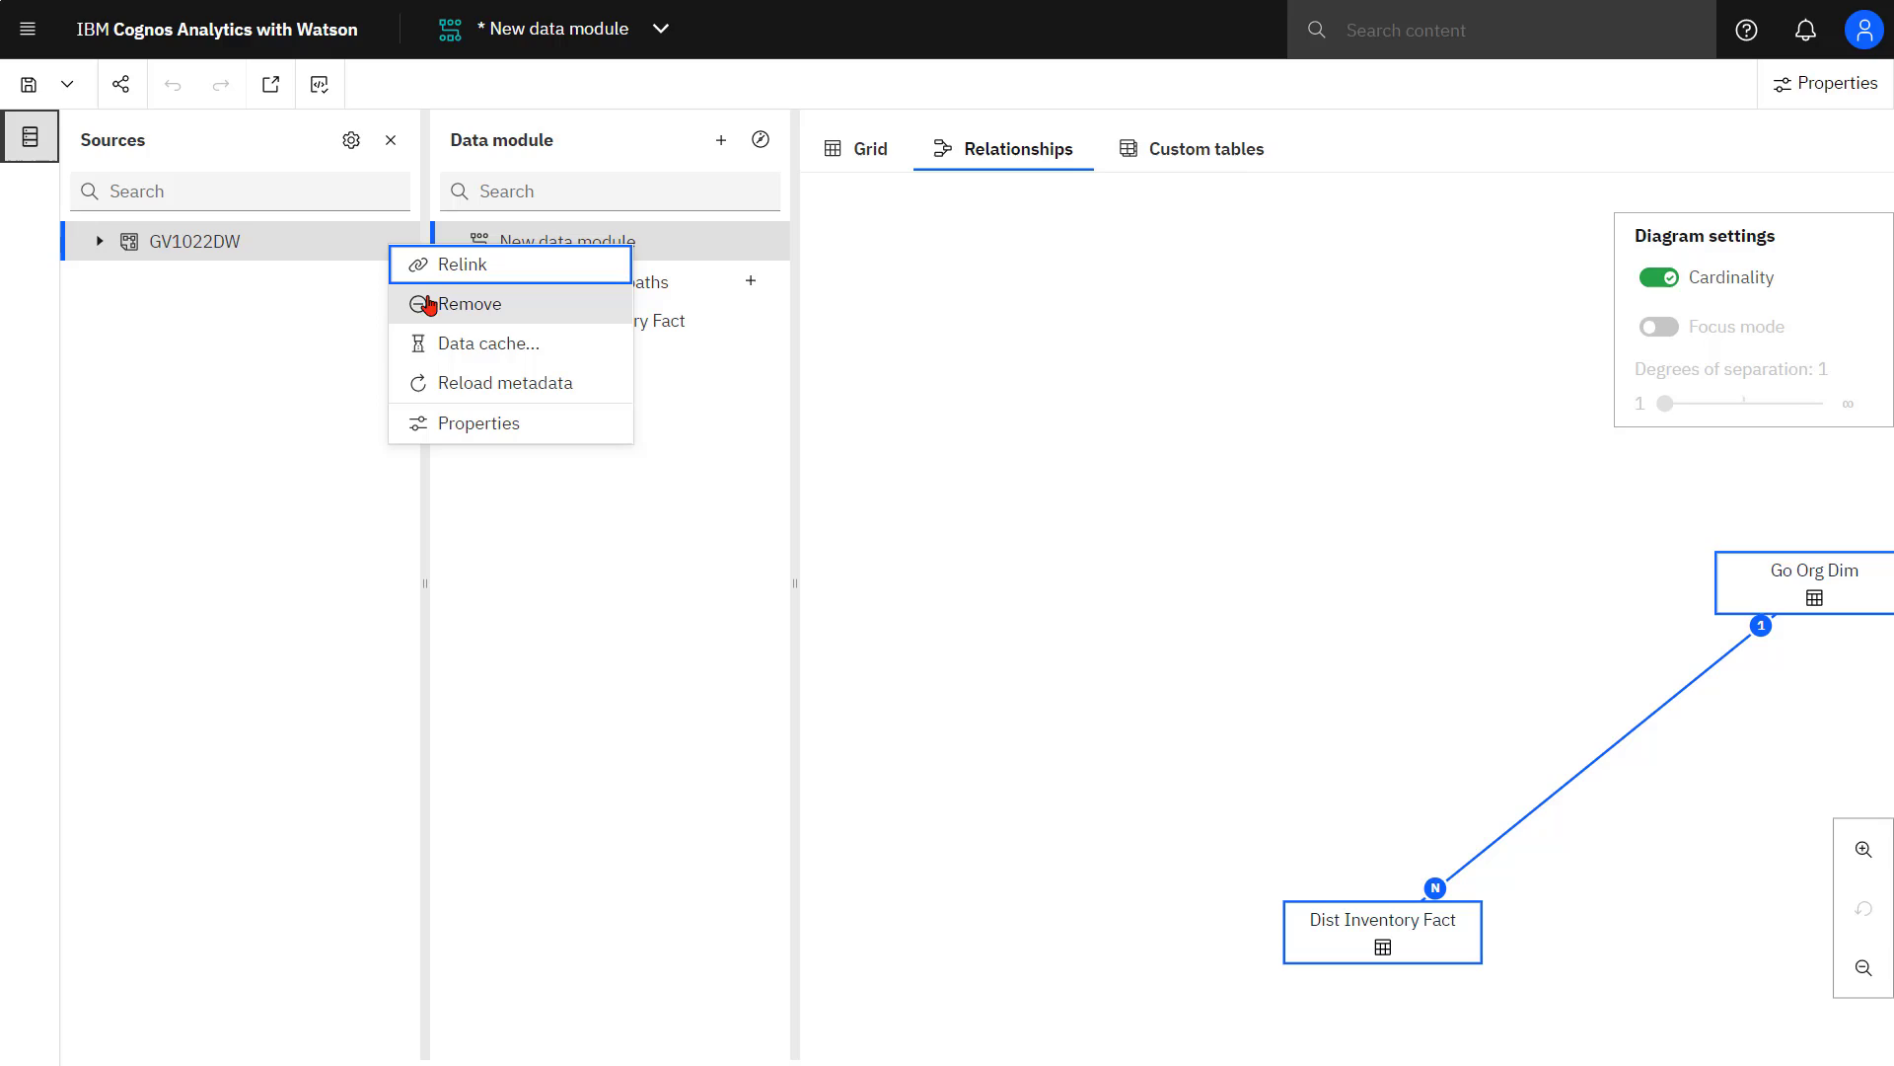
{"action": "left_click", "coordinate": [460, 348]}
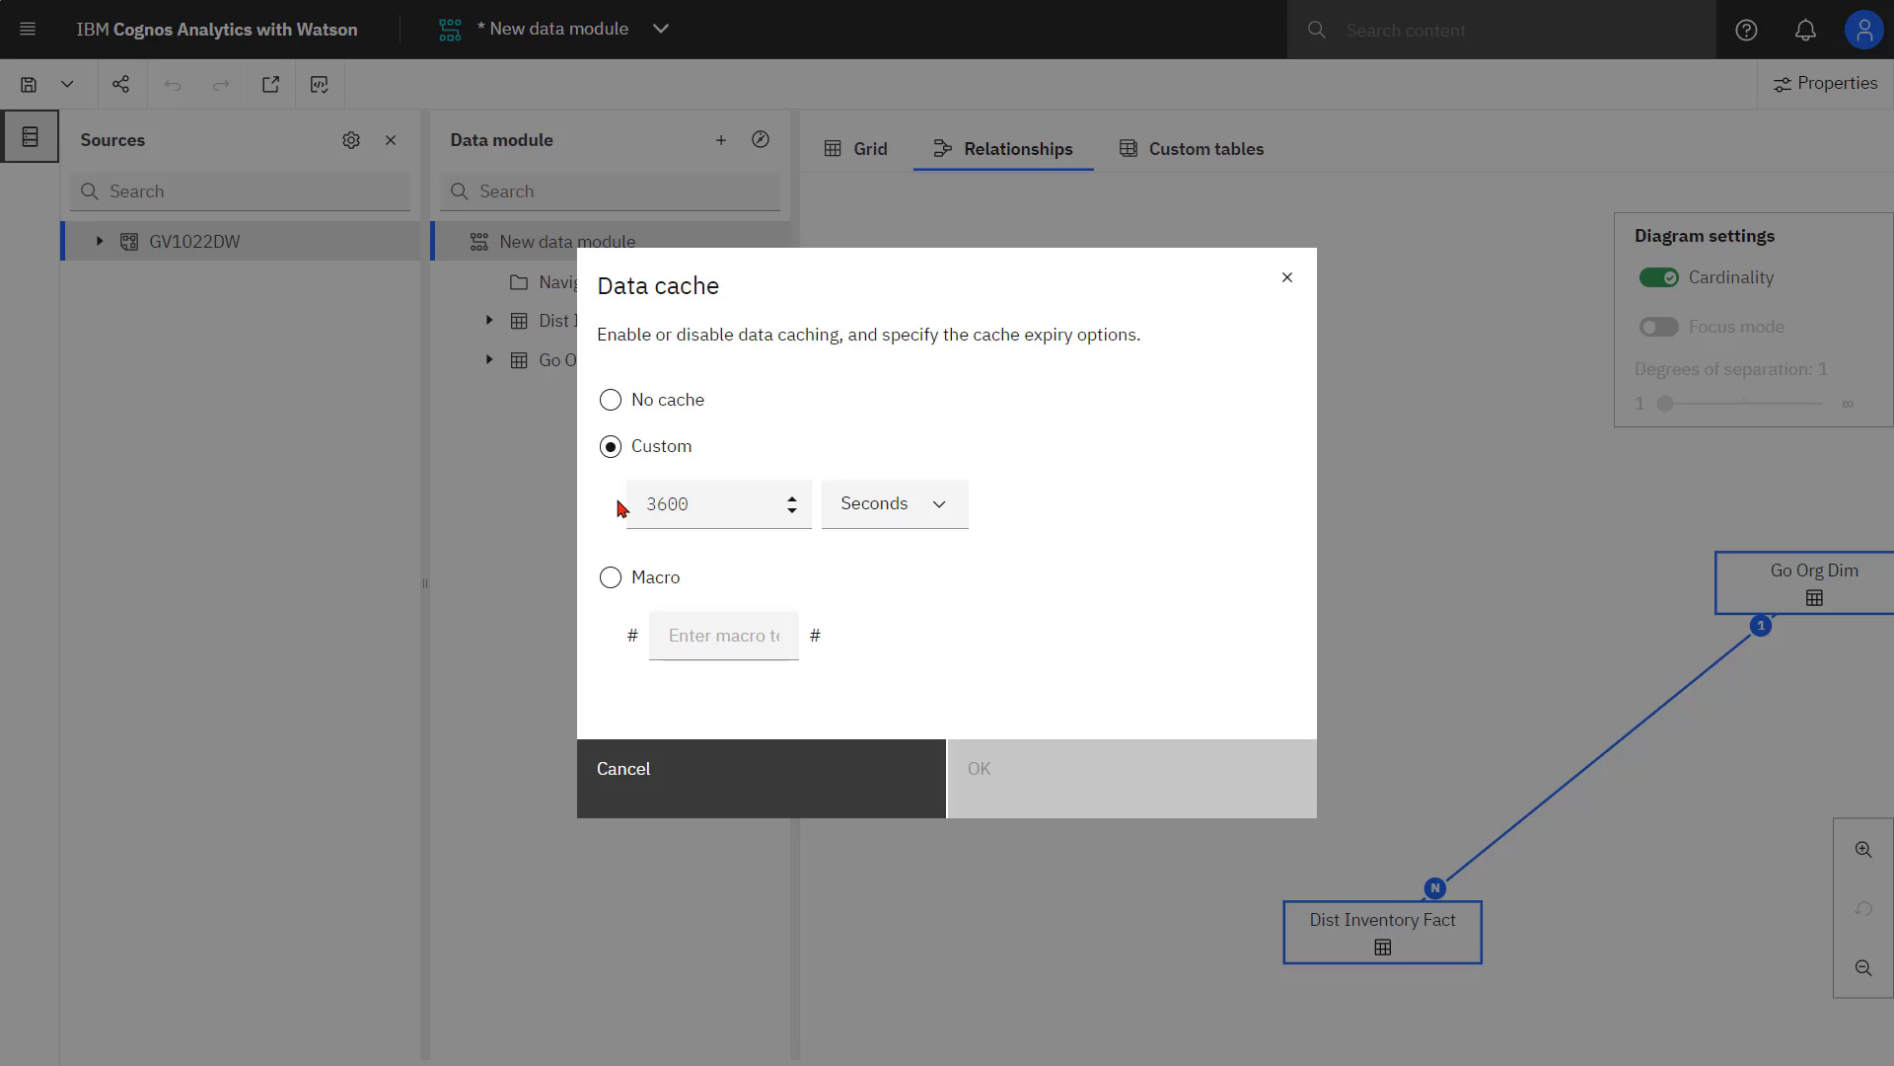
{"action": "left_click", "coordinate": [861, 509]}
{"action": "left_click", "coordinate": [870, 564]}
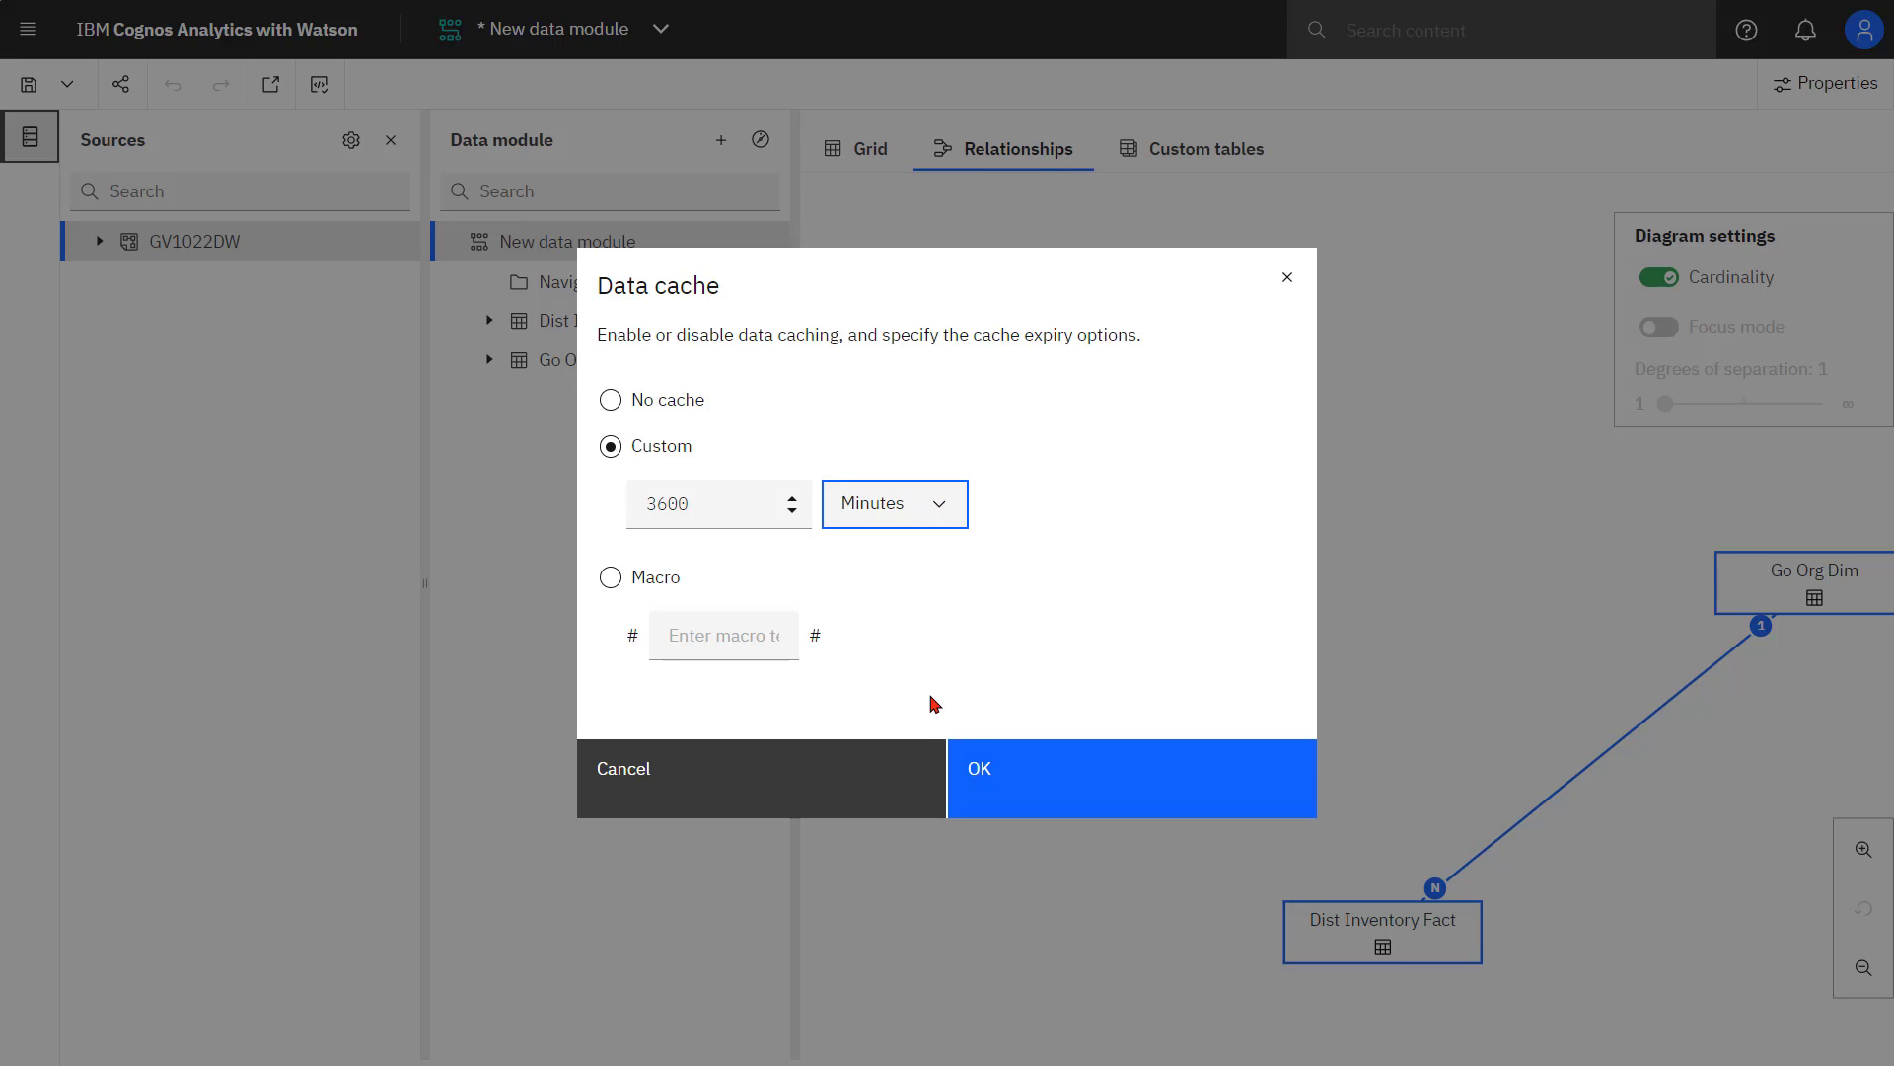
{"action": "left_click", "coordinate": [1036, 817]}
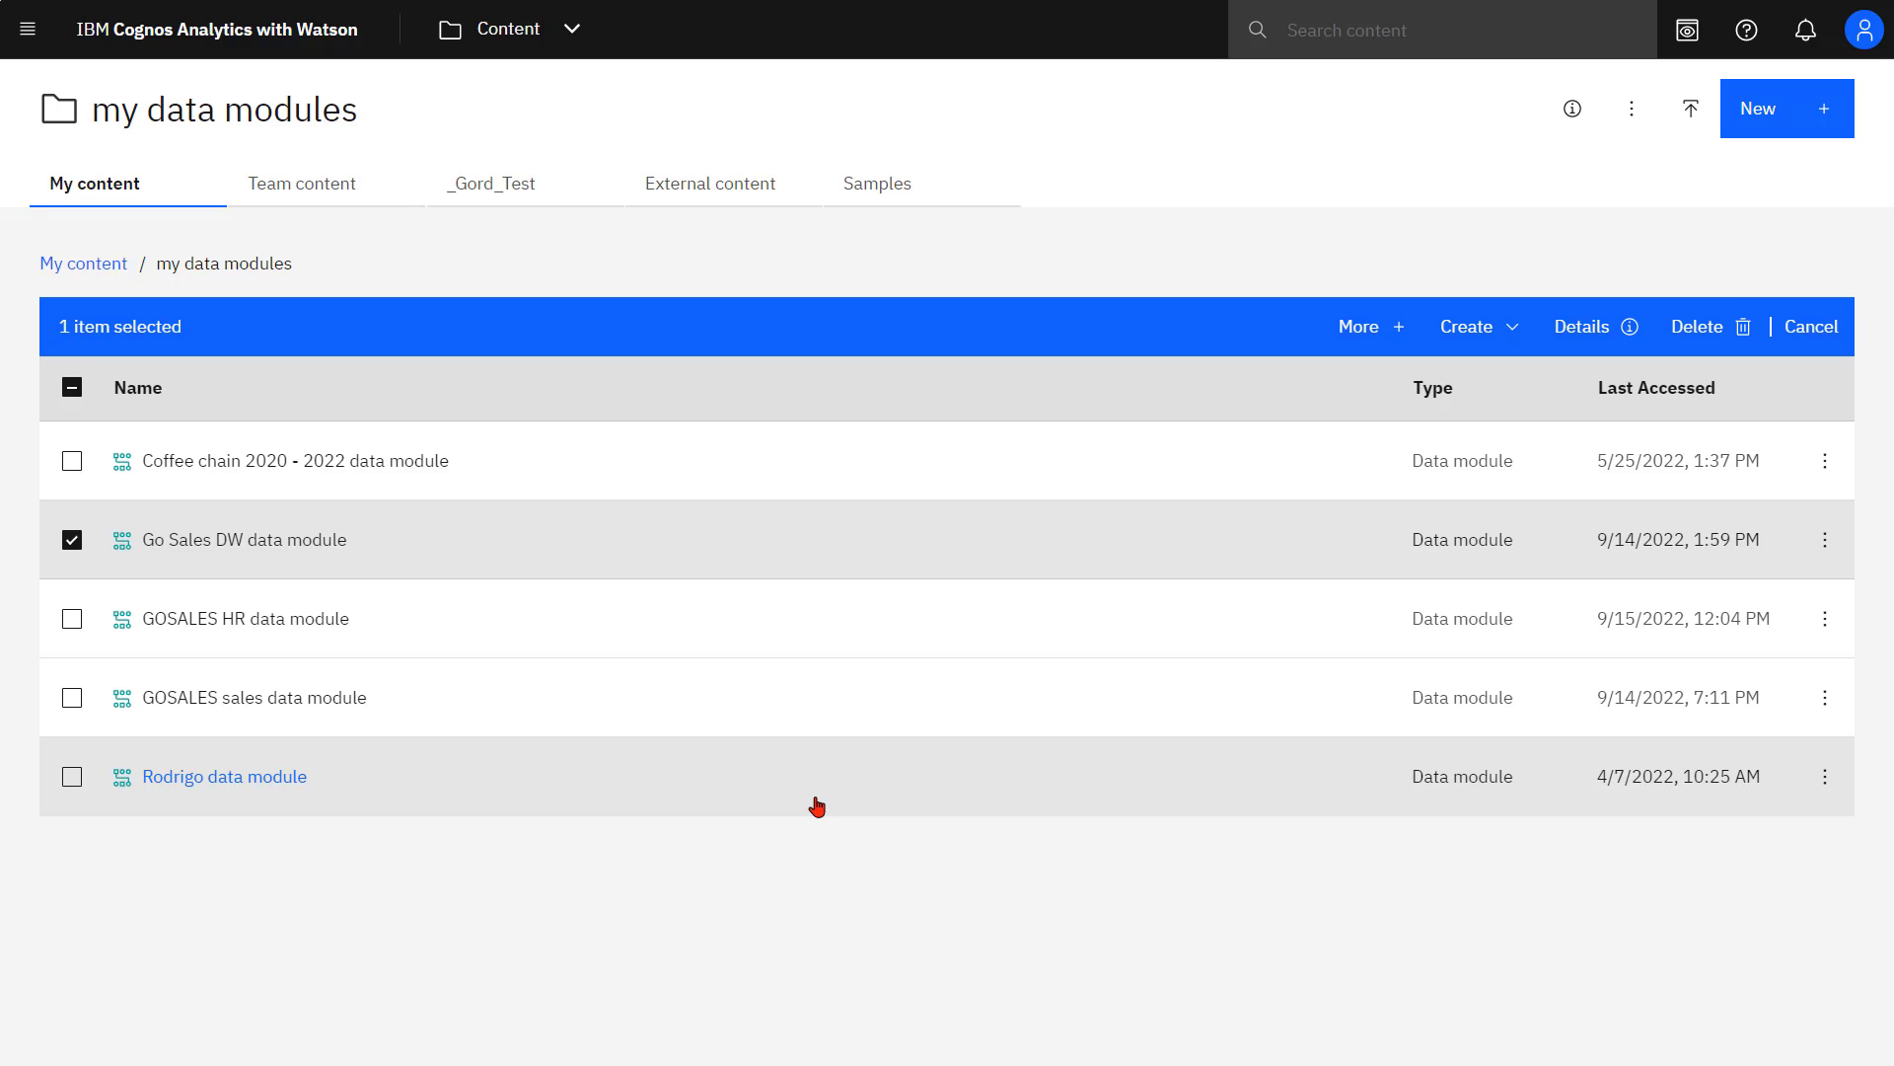
Create a data set from the Go Sales DW module with Organization Code 1 as first column.
{"action": "left_click", "coordinate": [1827, 539]}
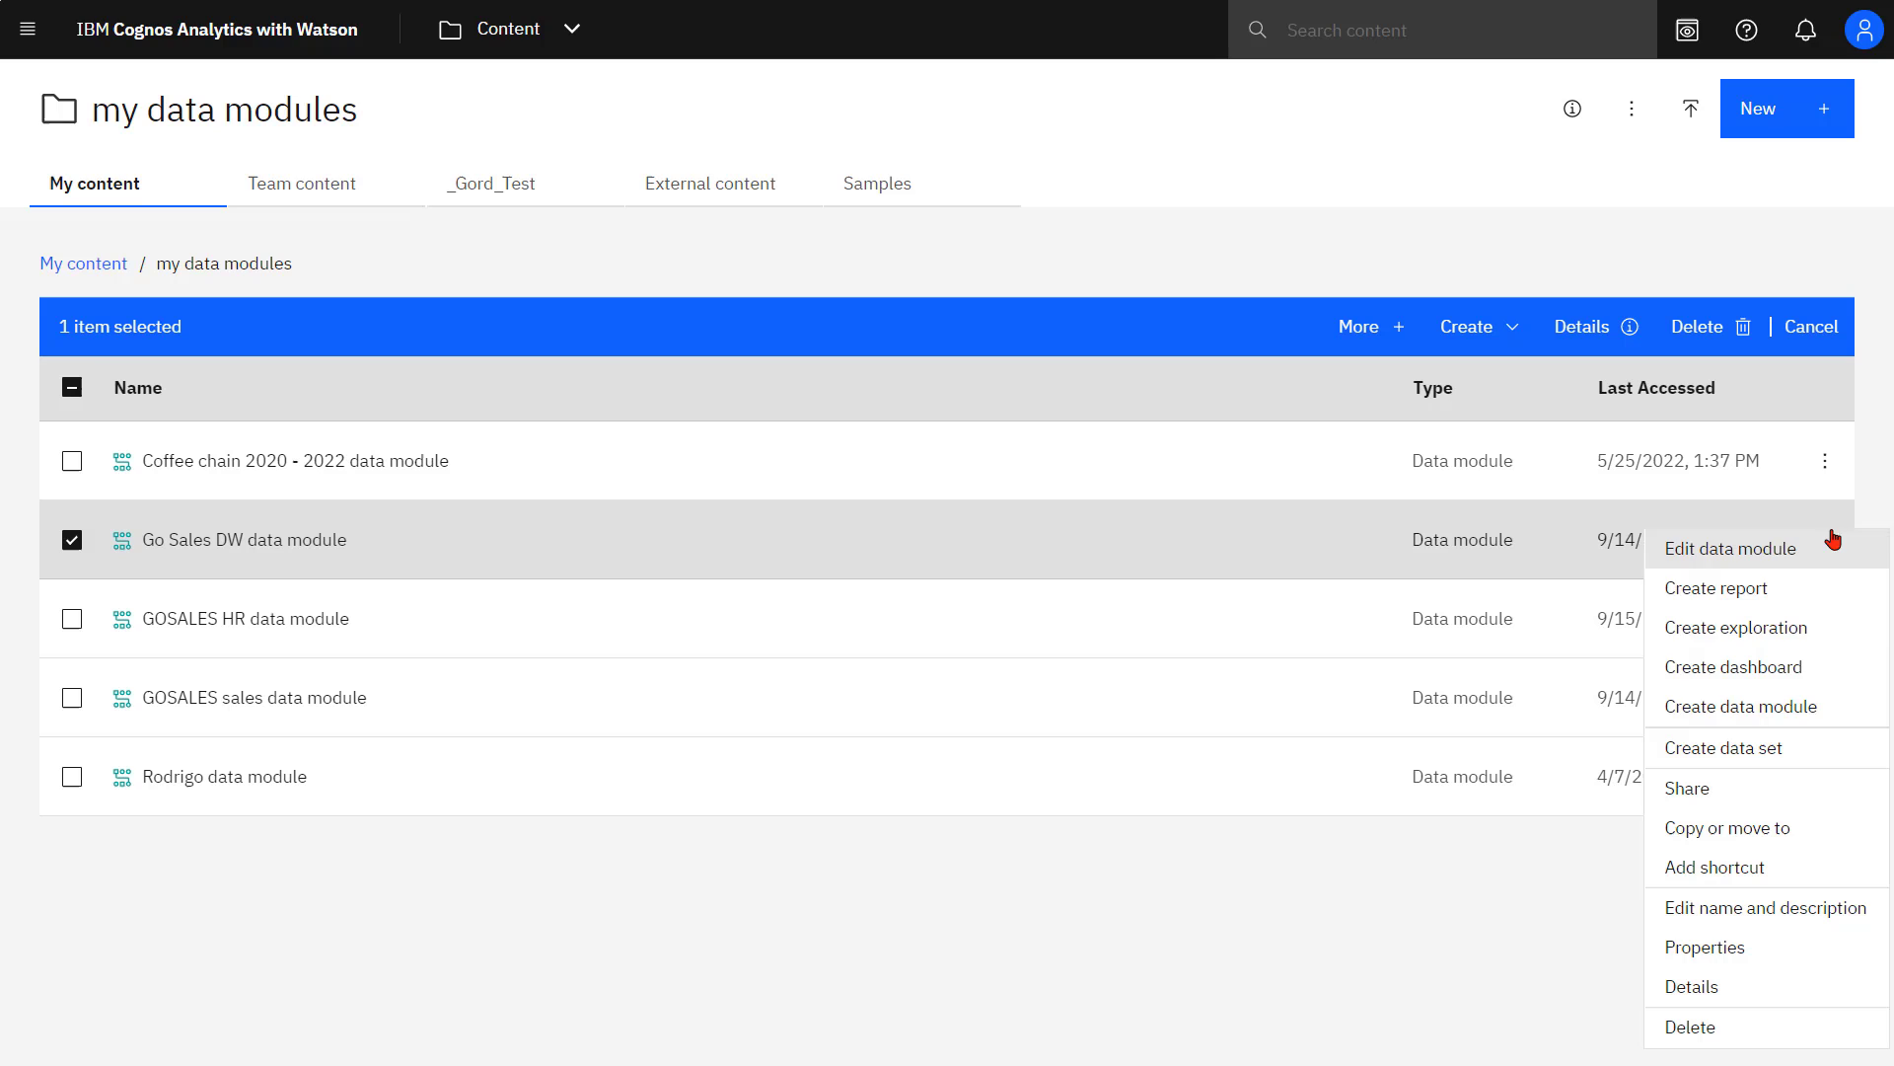
{"action": "left_click", "coordinate": [1766, 752]}
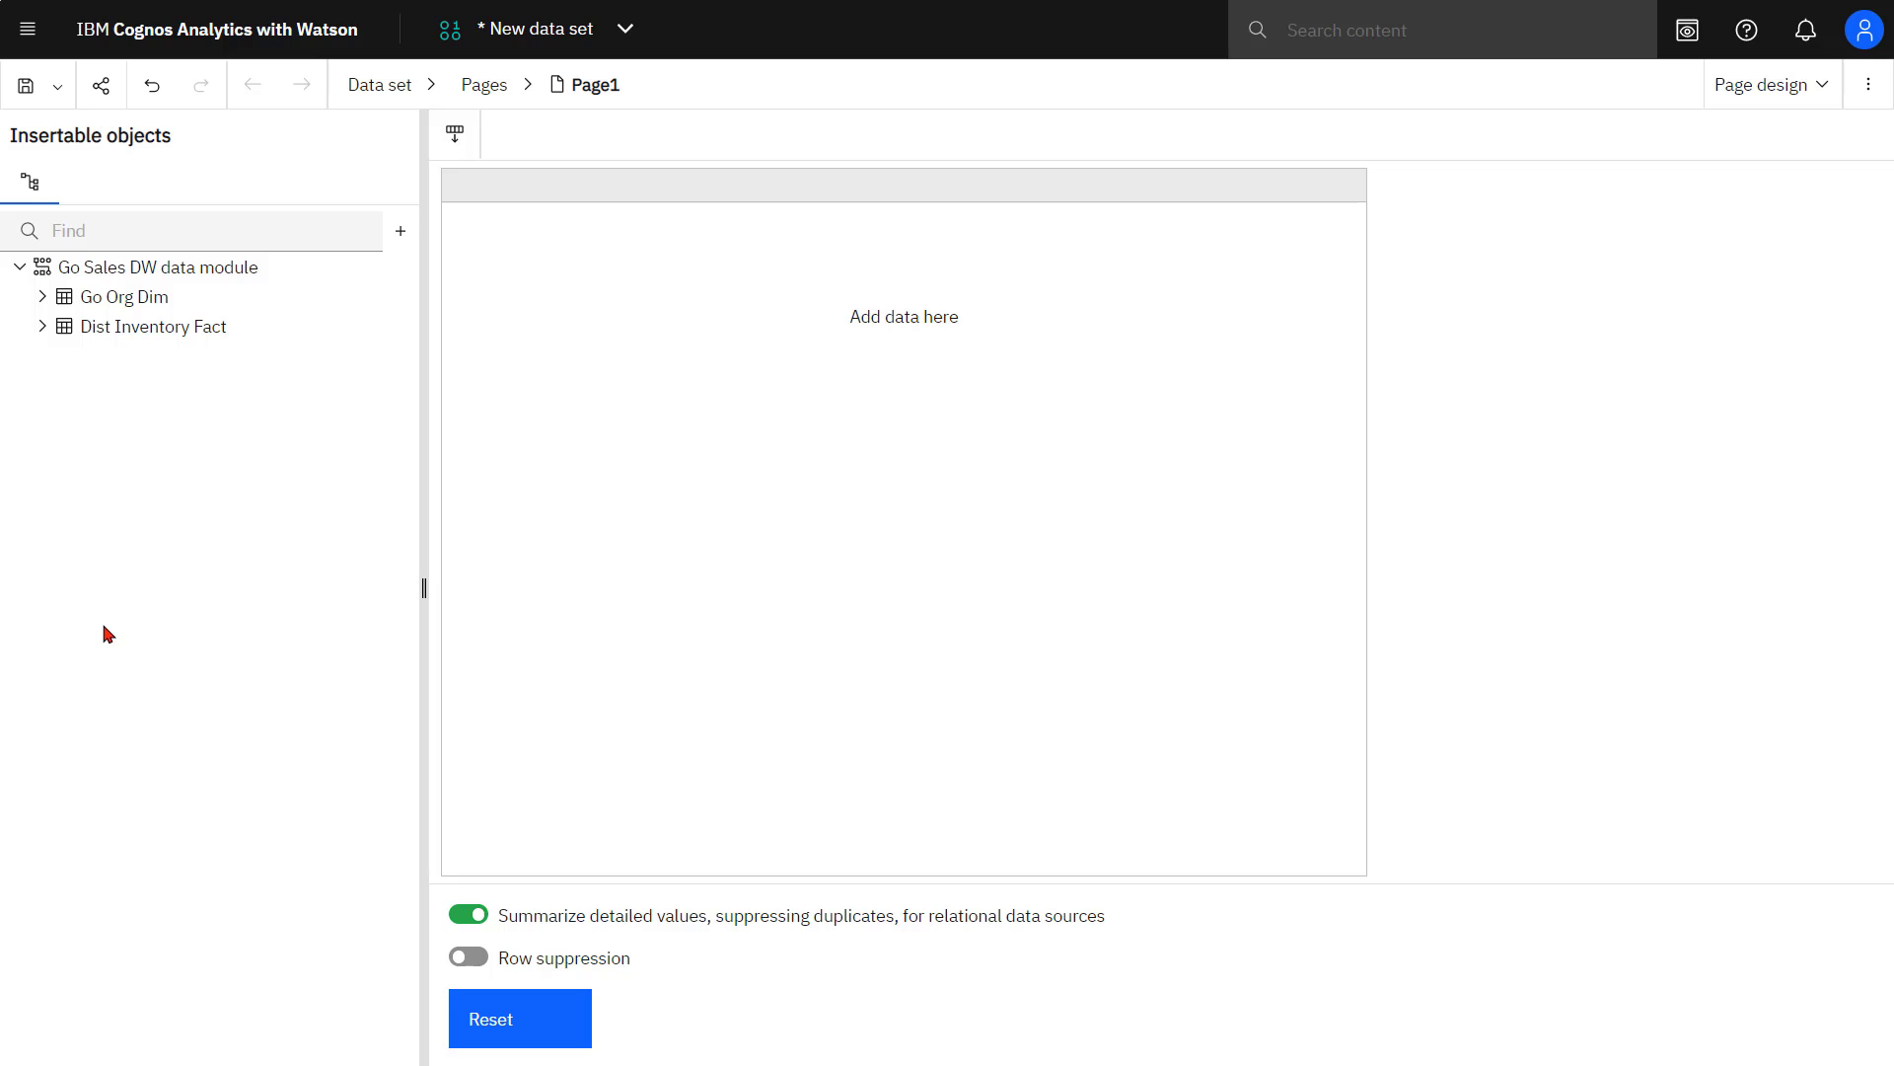
{"action": "left_click", "coordinate": [41, 297]}
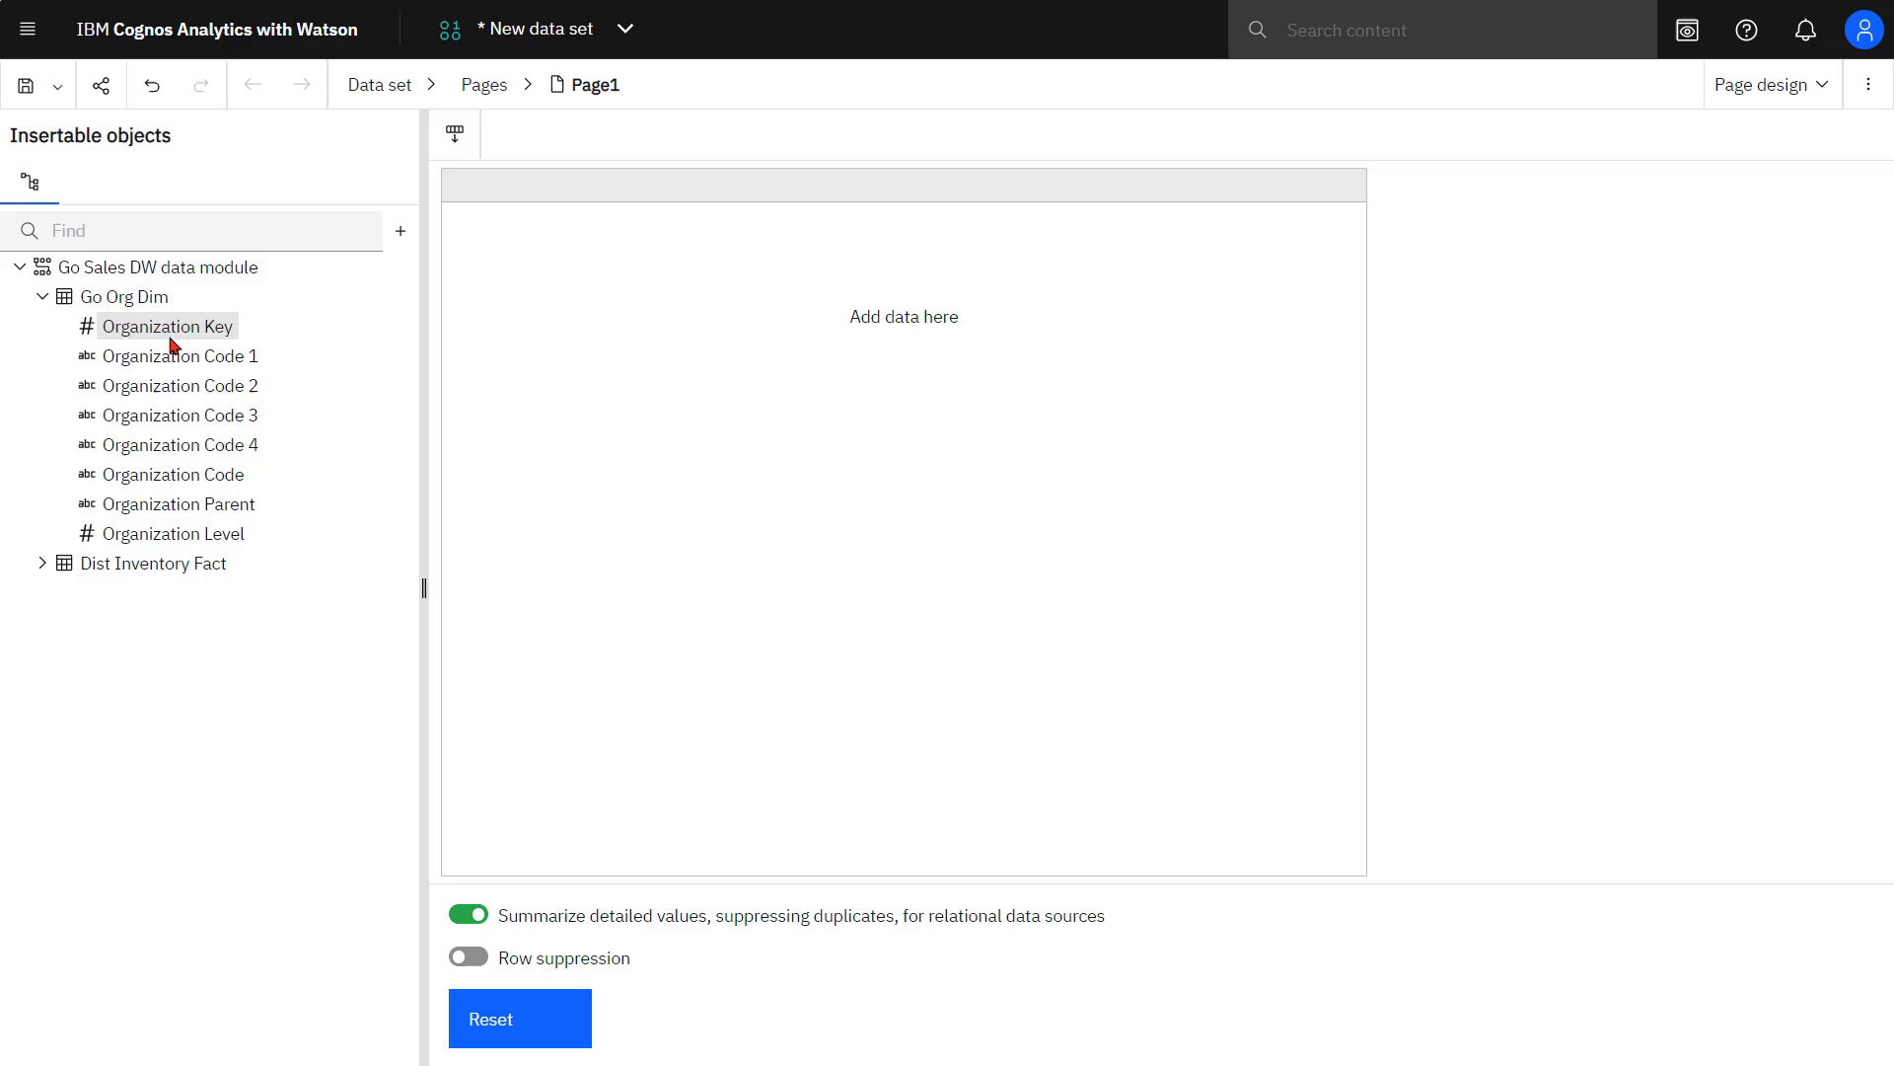
{"action": "left_click_drag", "start_coordinate": [172, 361], "coordinate": [495, 364]}
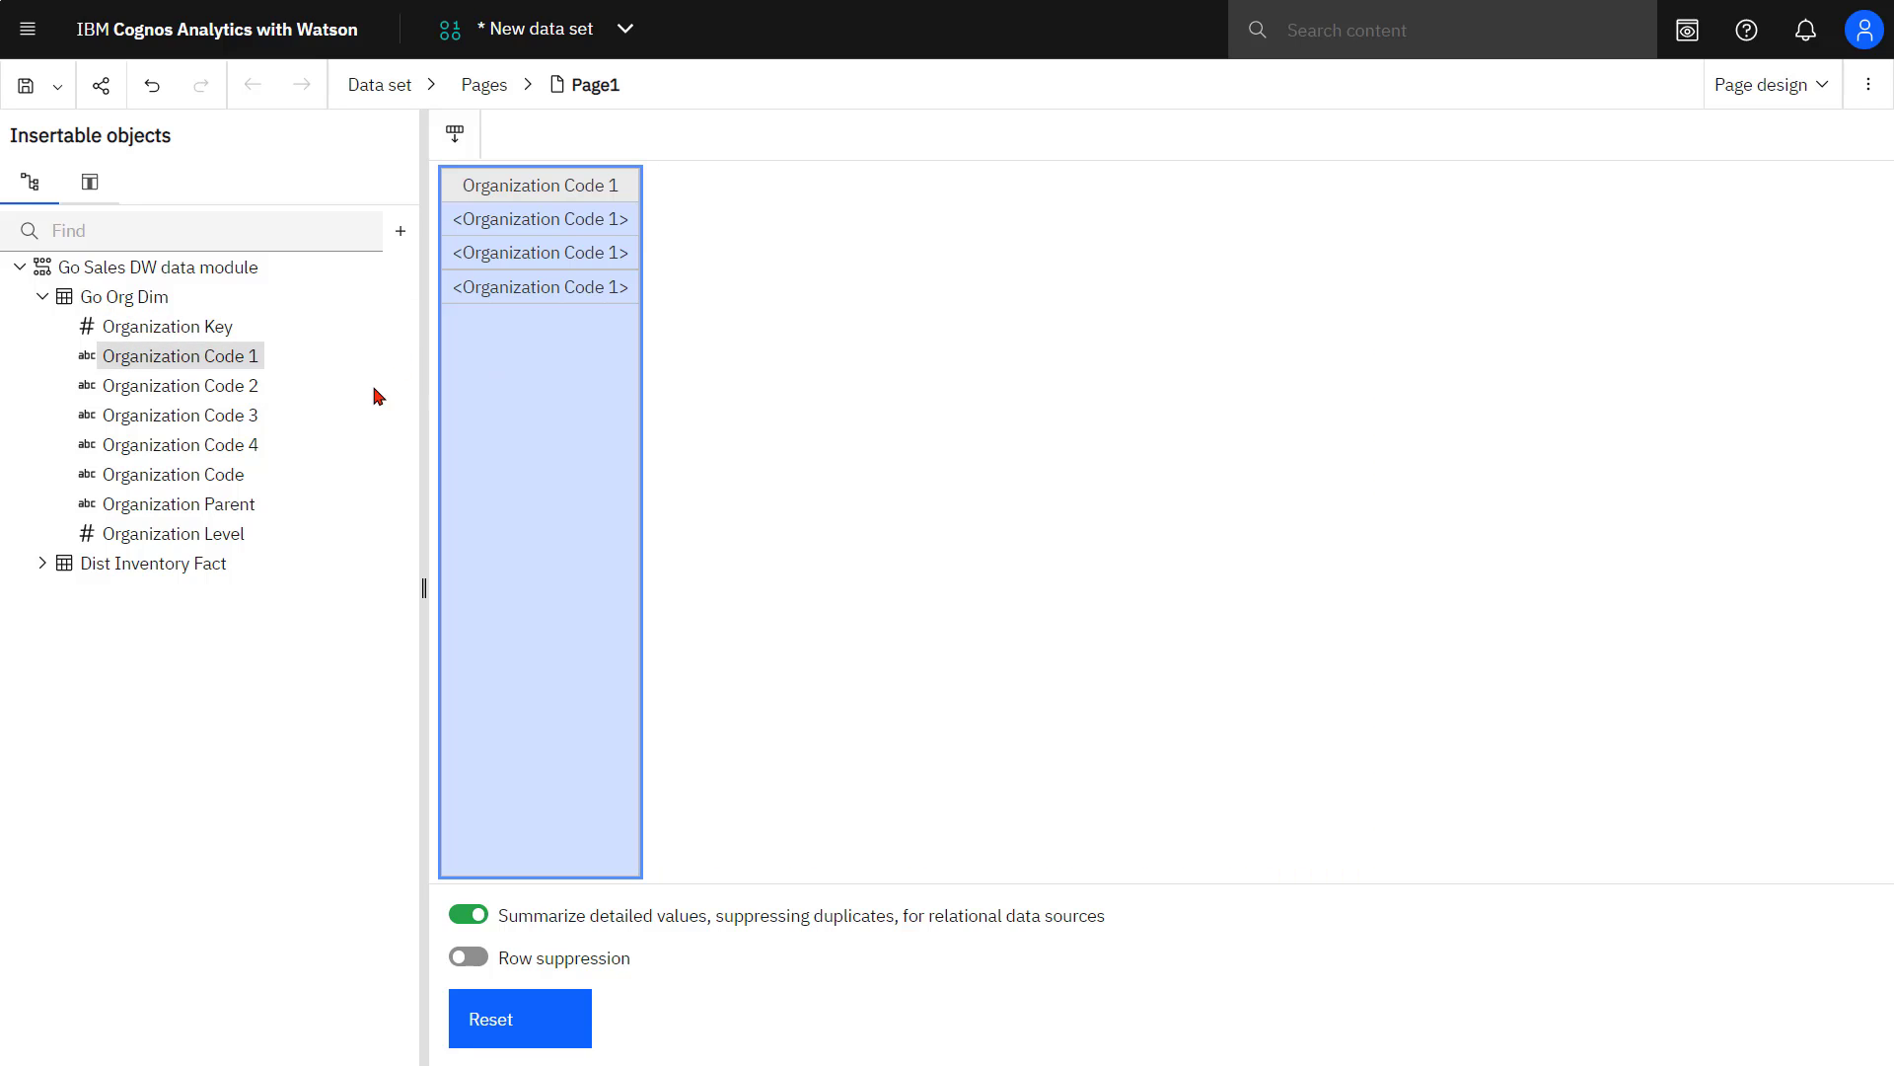
Add Opening Inventory, Quantity Shipped and Unit Cost columns from Dist Inventory Fact.
{"action": "left_click", "coordinate": [41, 564]}
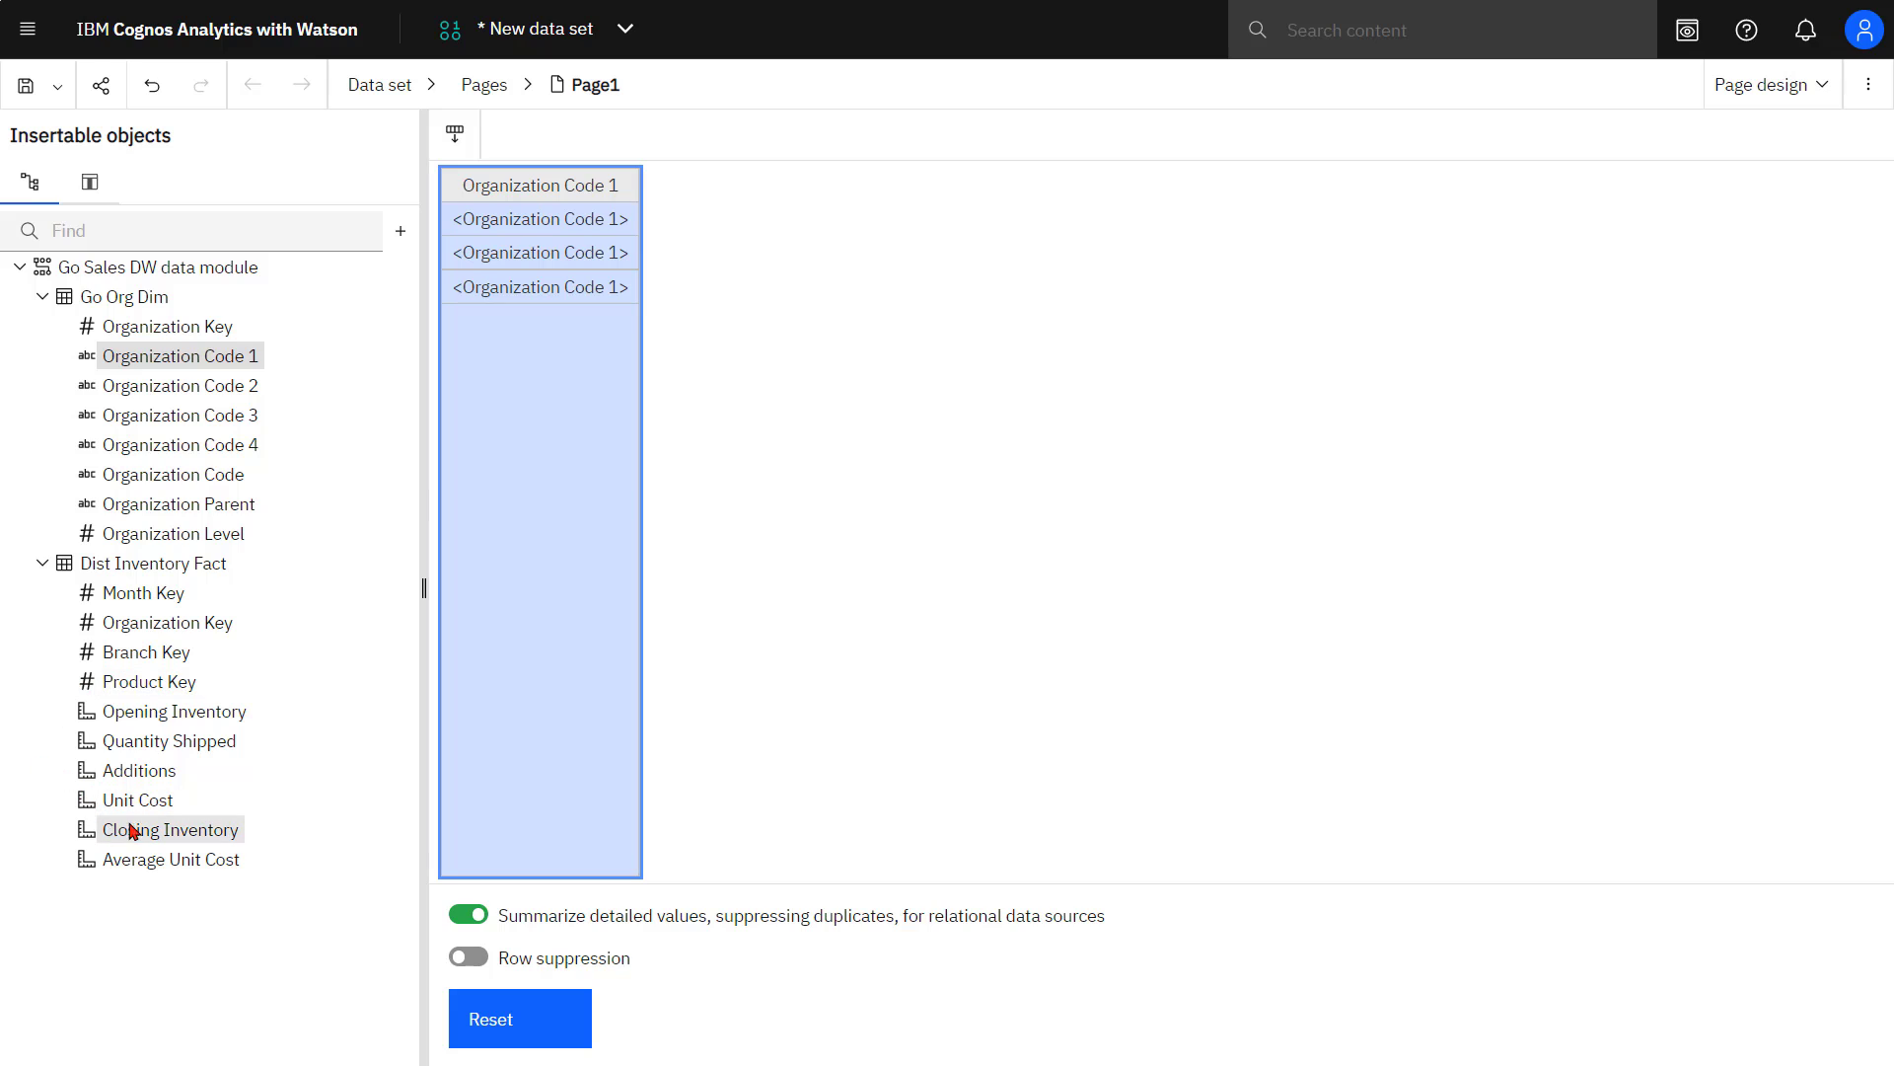
{"action": "double_click", "coordinate": [218, 714]}
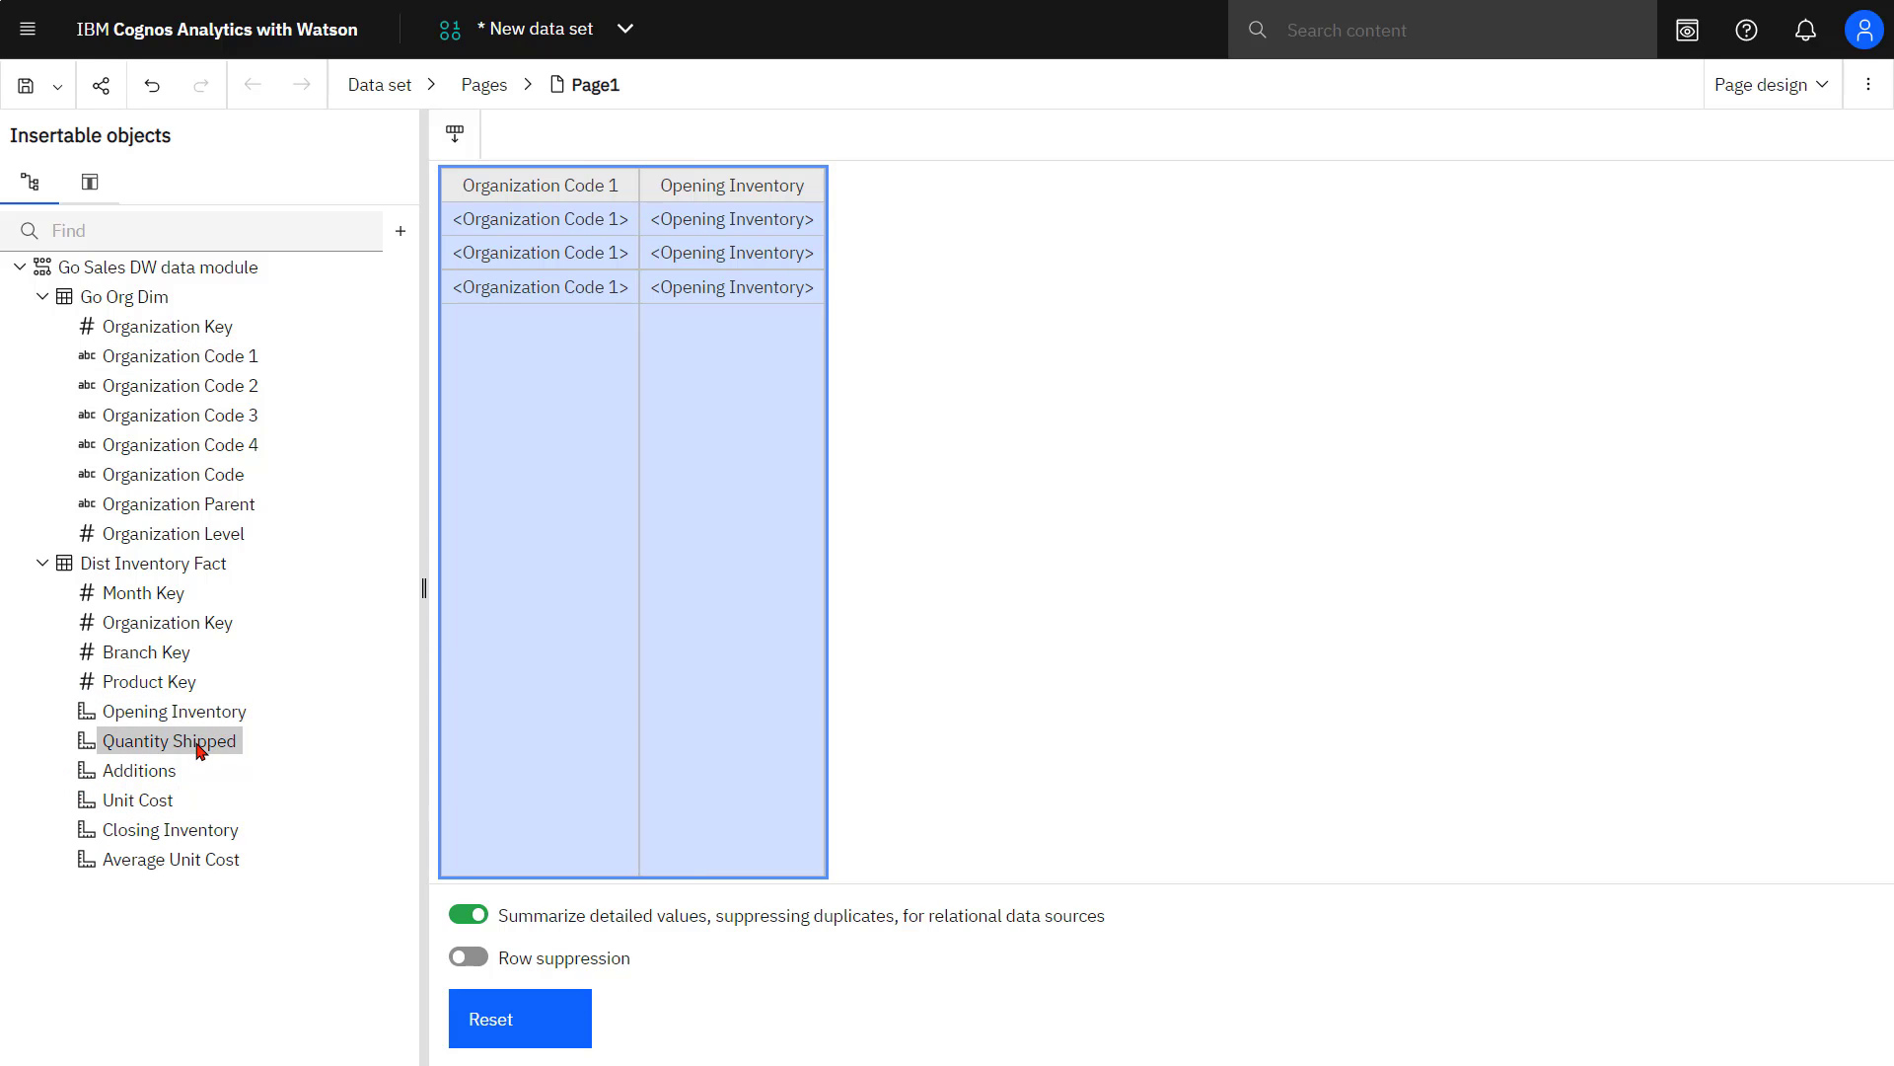
{"action": "double_click", "coordinate": [200, 751]}
{"action": "double_click", "coordinate": [159, 801]}
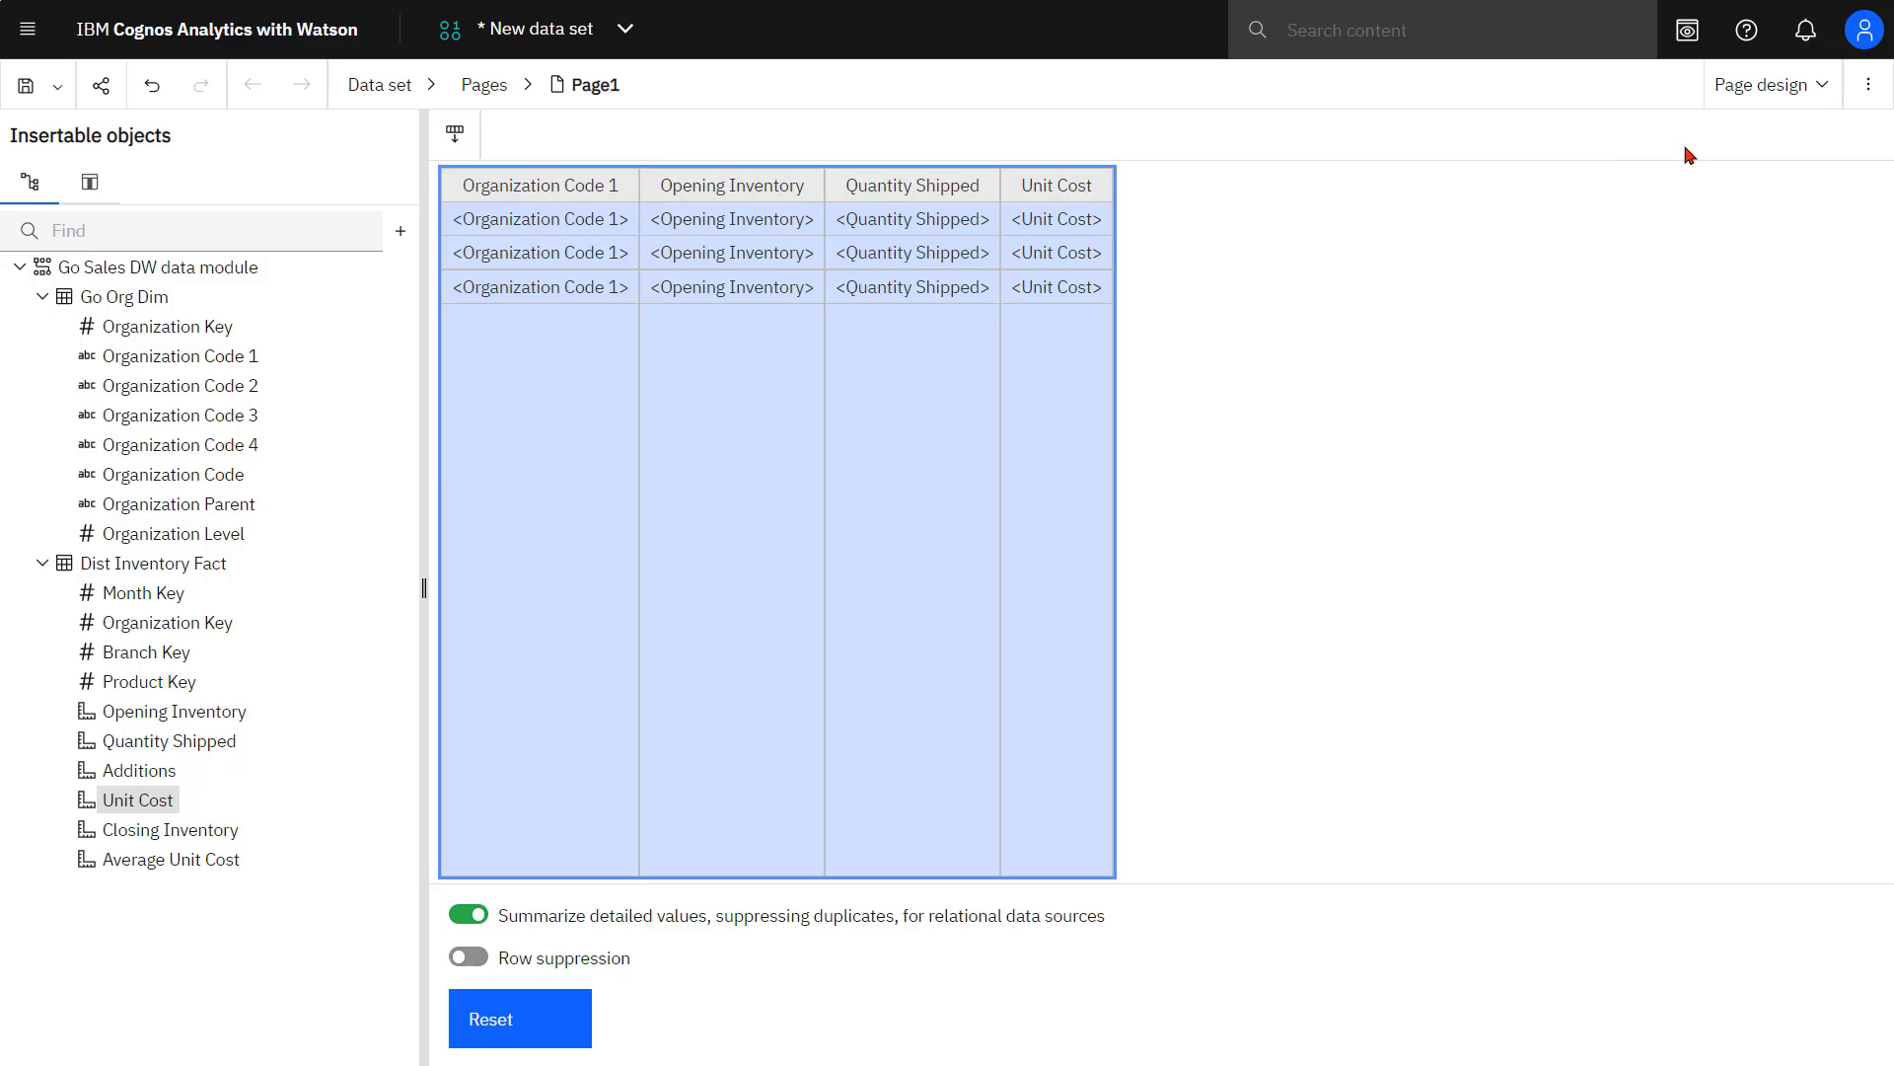
Preview the data set, toggle Summarize detailed values off and on, and select Organization Code 1.
{"action": "left_click", "coordinate": [1823, 87]}
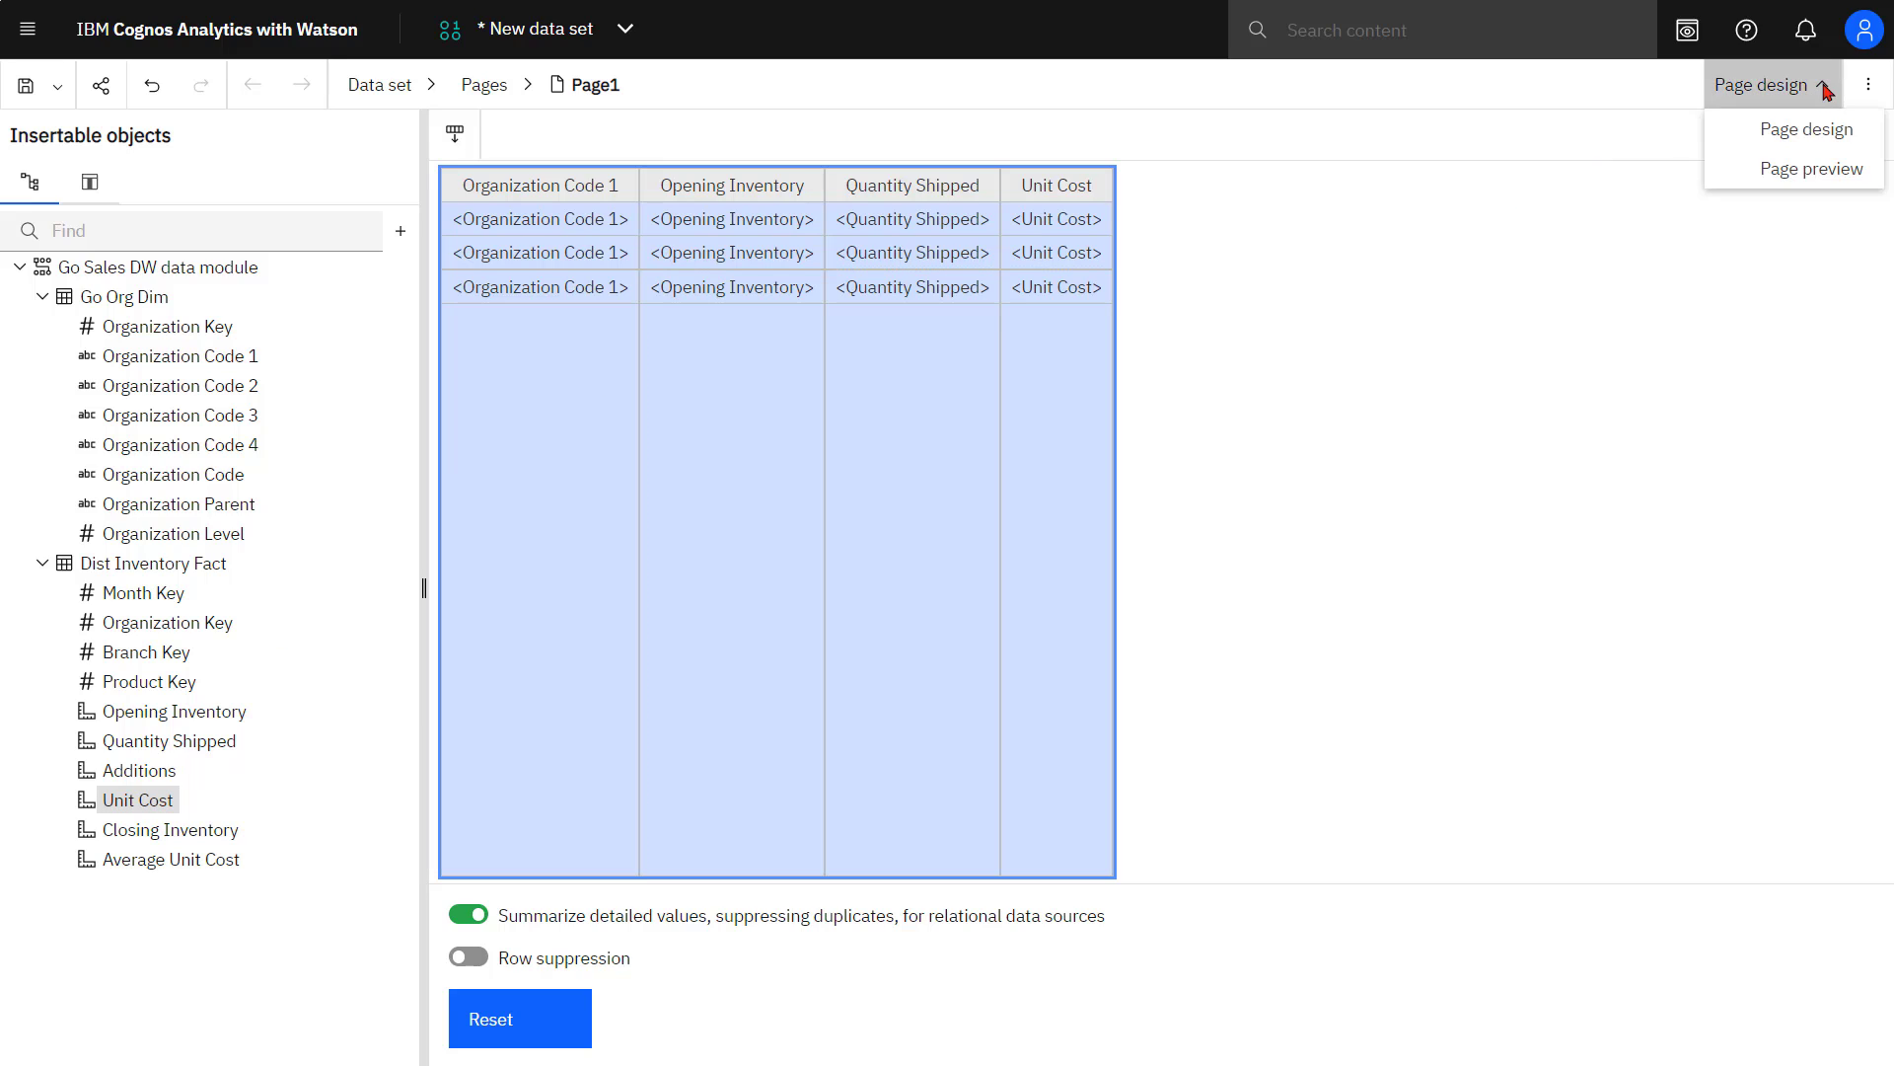
{"action": "left_click", "coordinate": [1807, 166]}
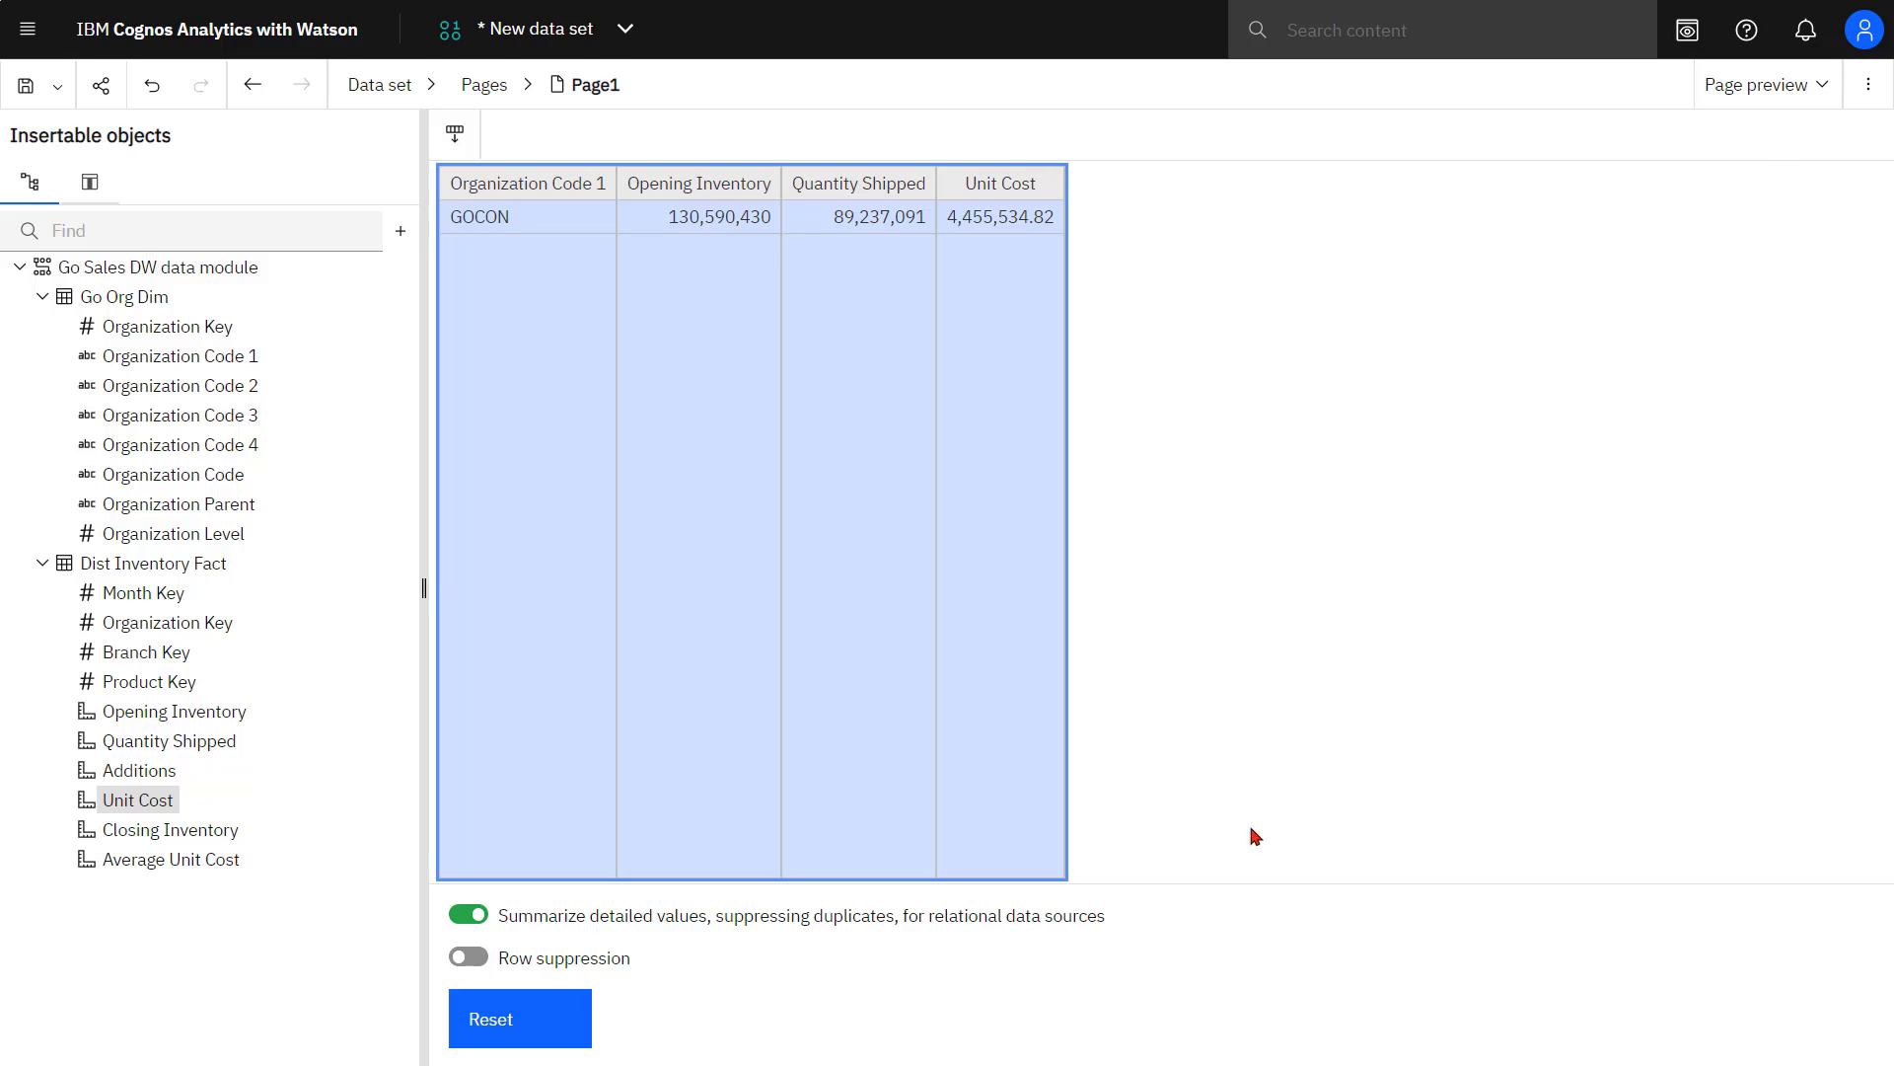
{"action": "left_click", "coordinate": [462, 923]}
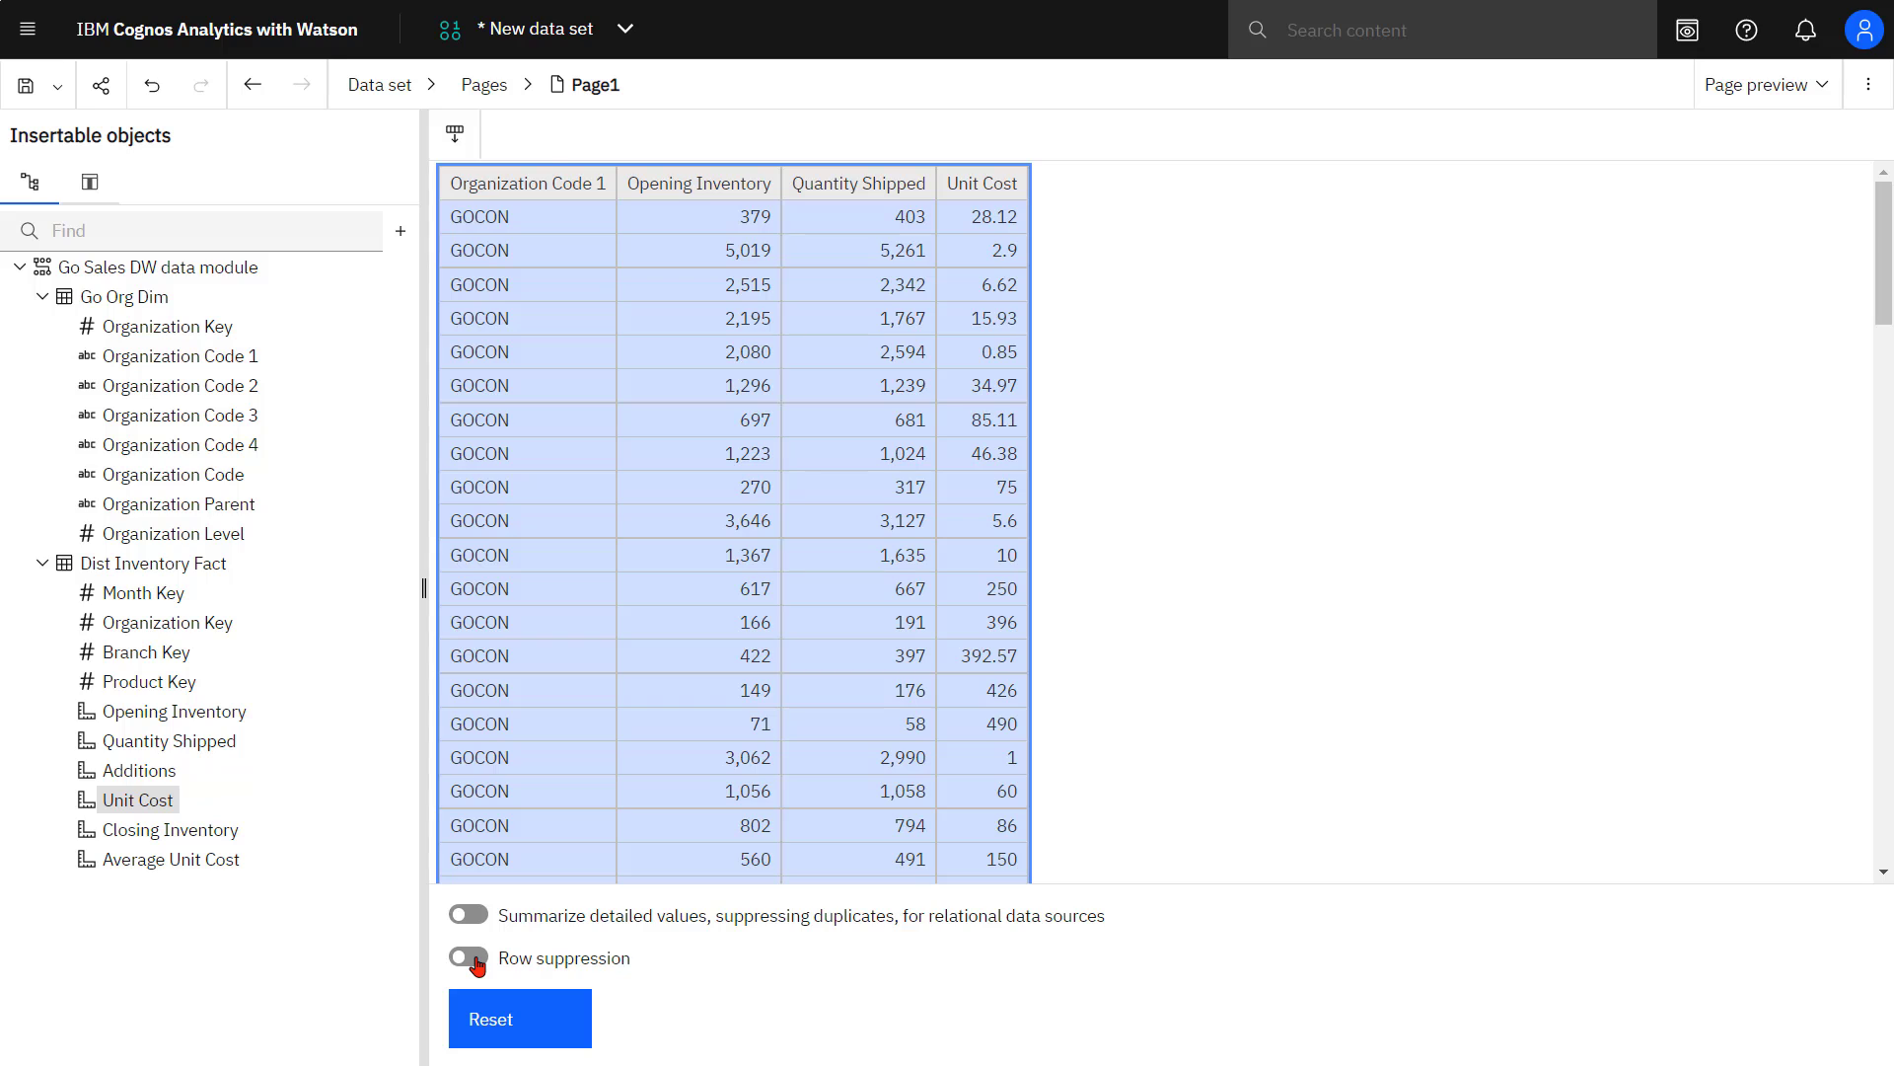
{"action": "left_click", "coordinate": [472, 915]}
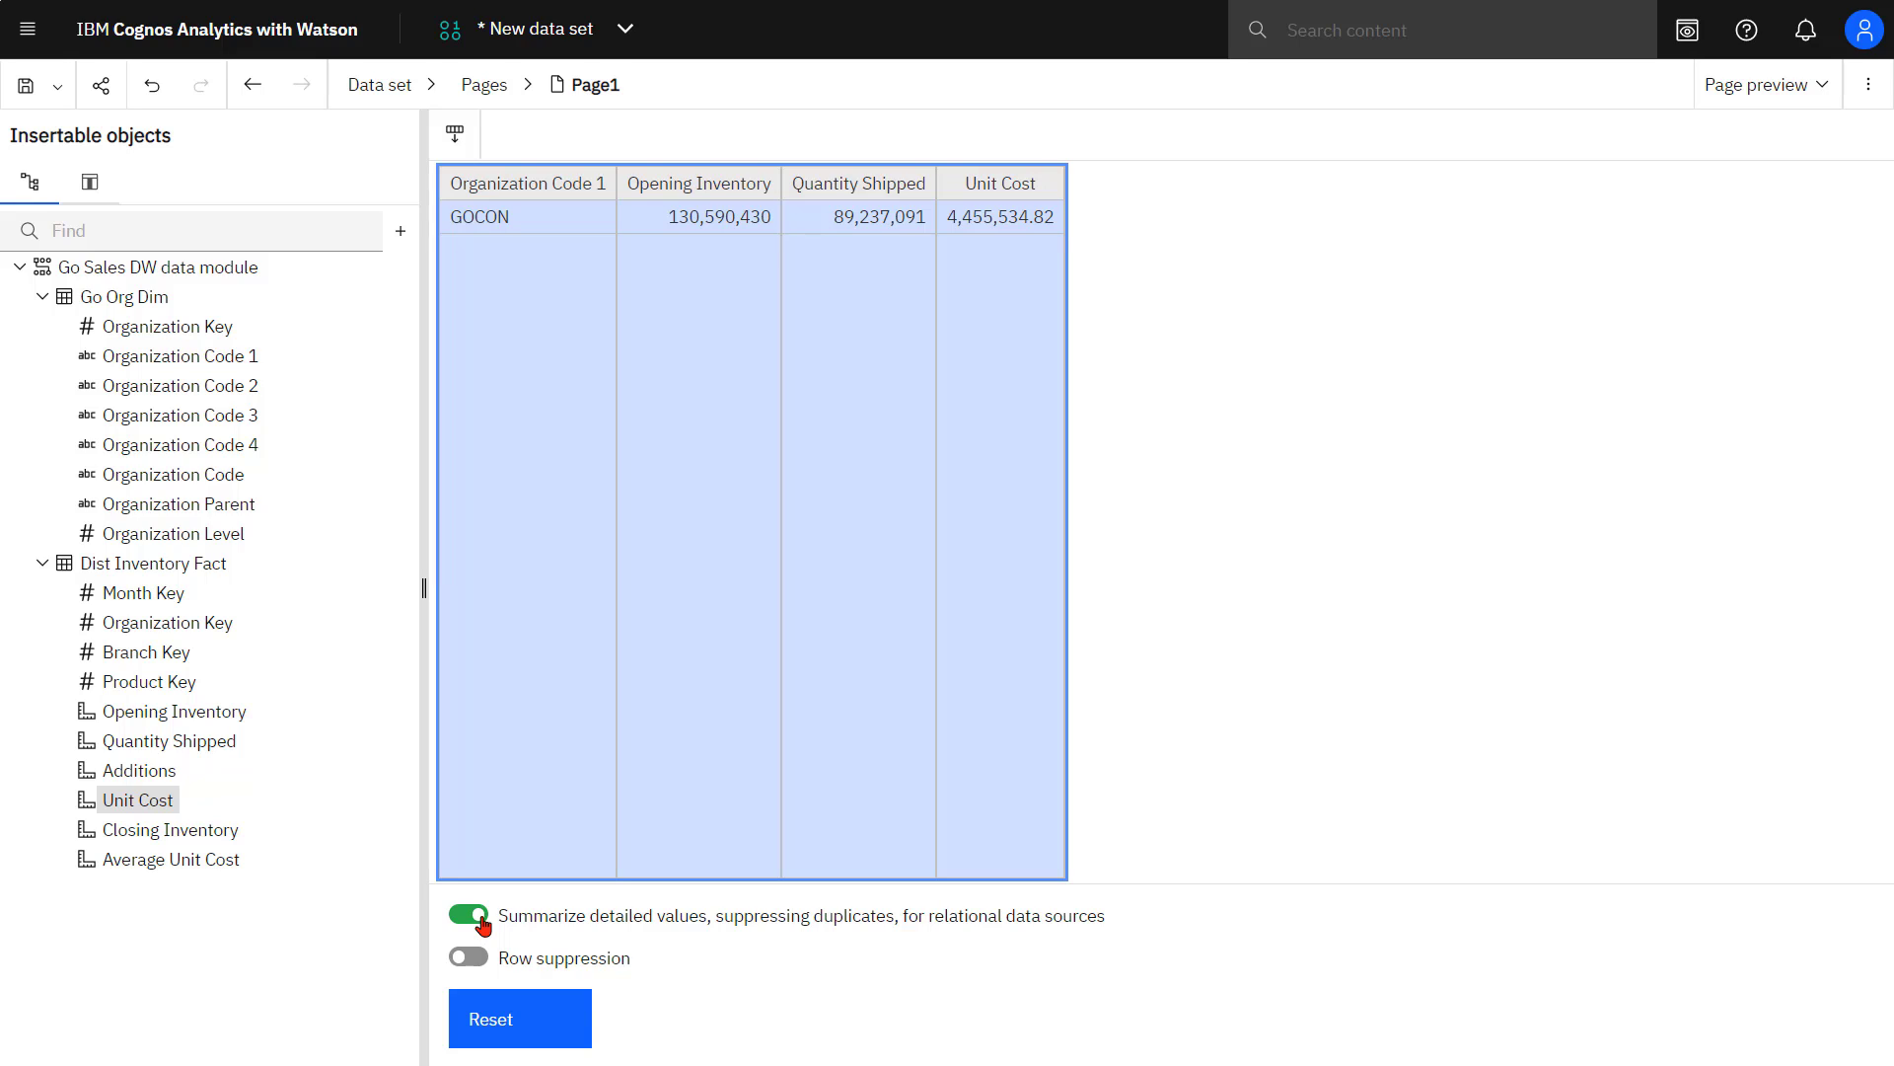
{"action": "left_click", "coordinate": [534, 339]}
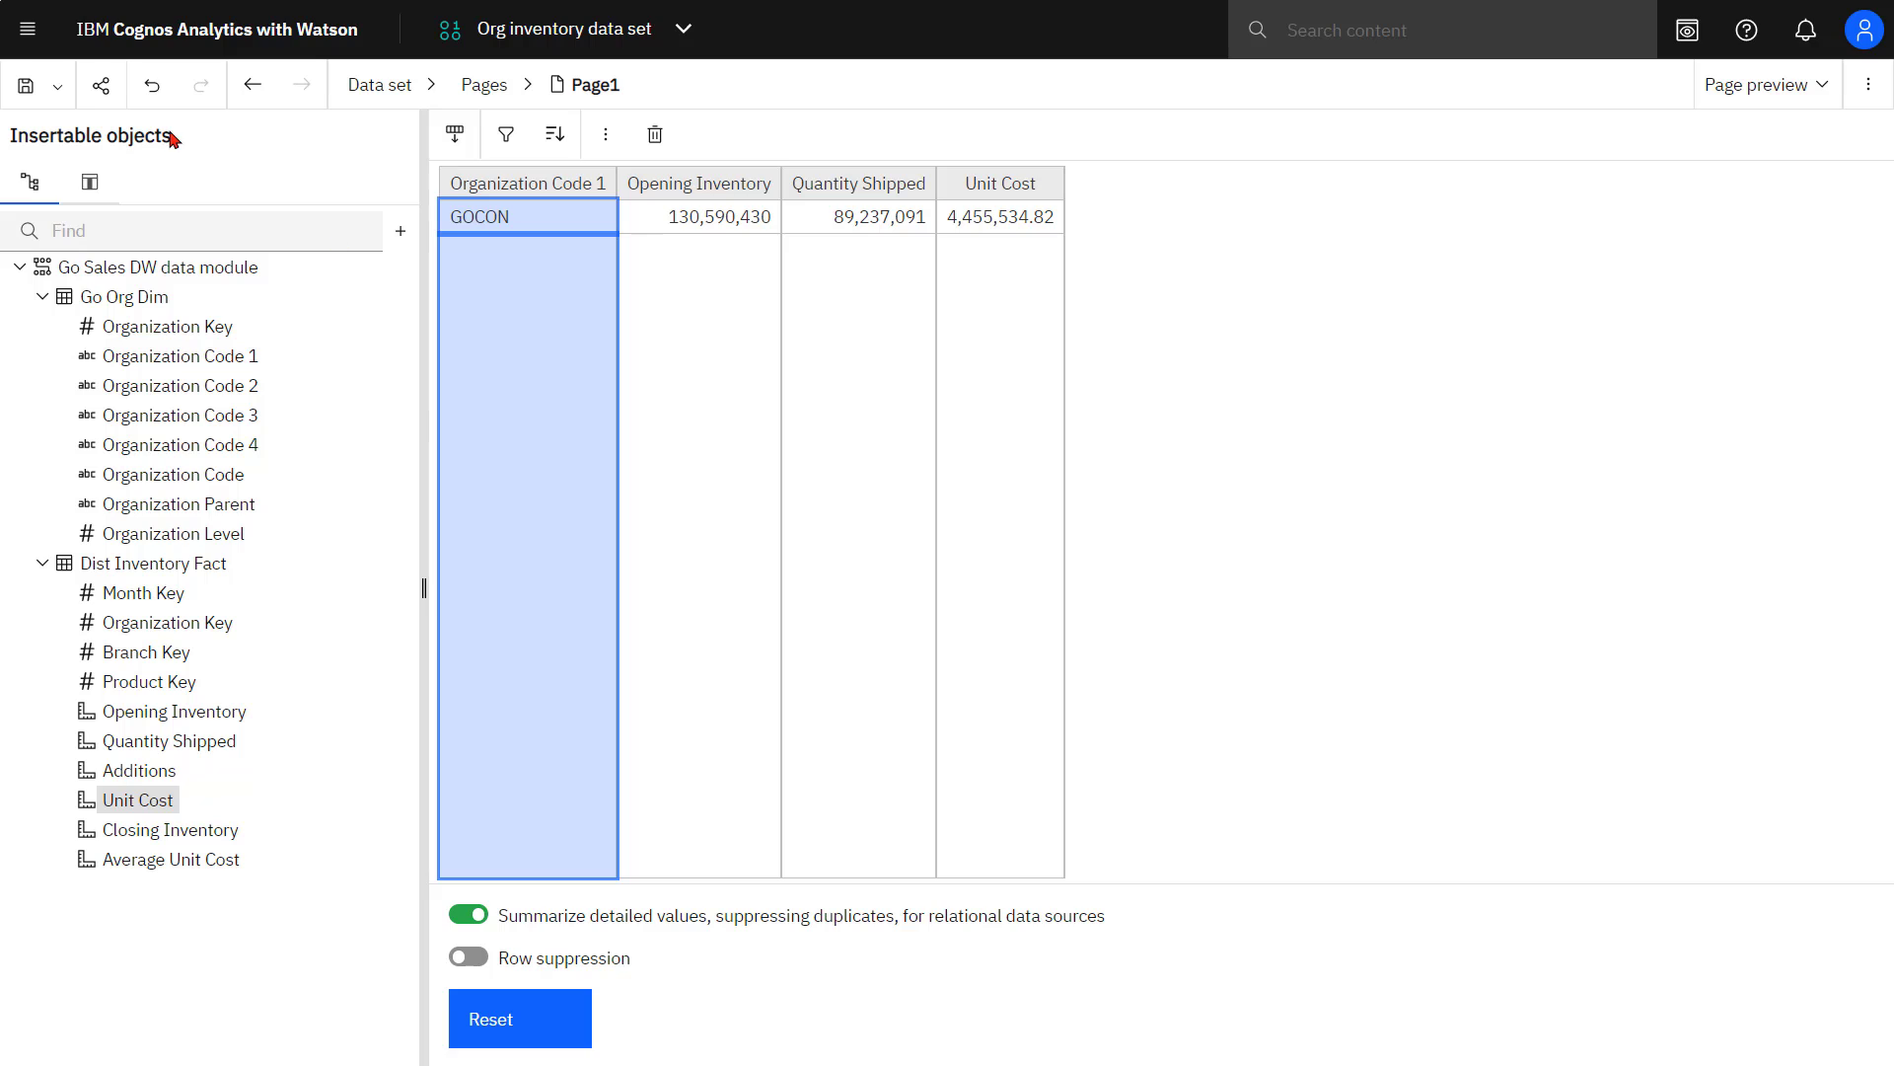
Save As 'Org inventory data set' in My content, then choose Edit data set on it.
{"action": "left_click", "coordinate": [57, 86]}
{"action": "left_click", "coordinate": [61, 131]}
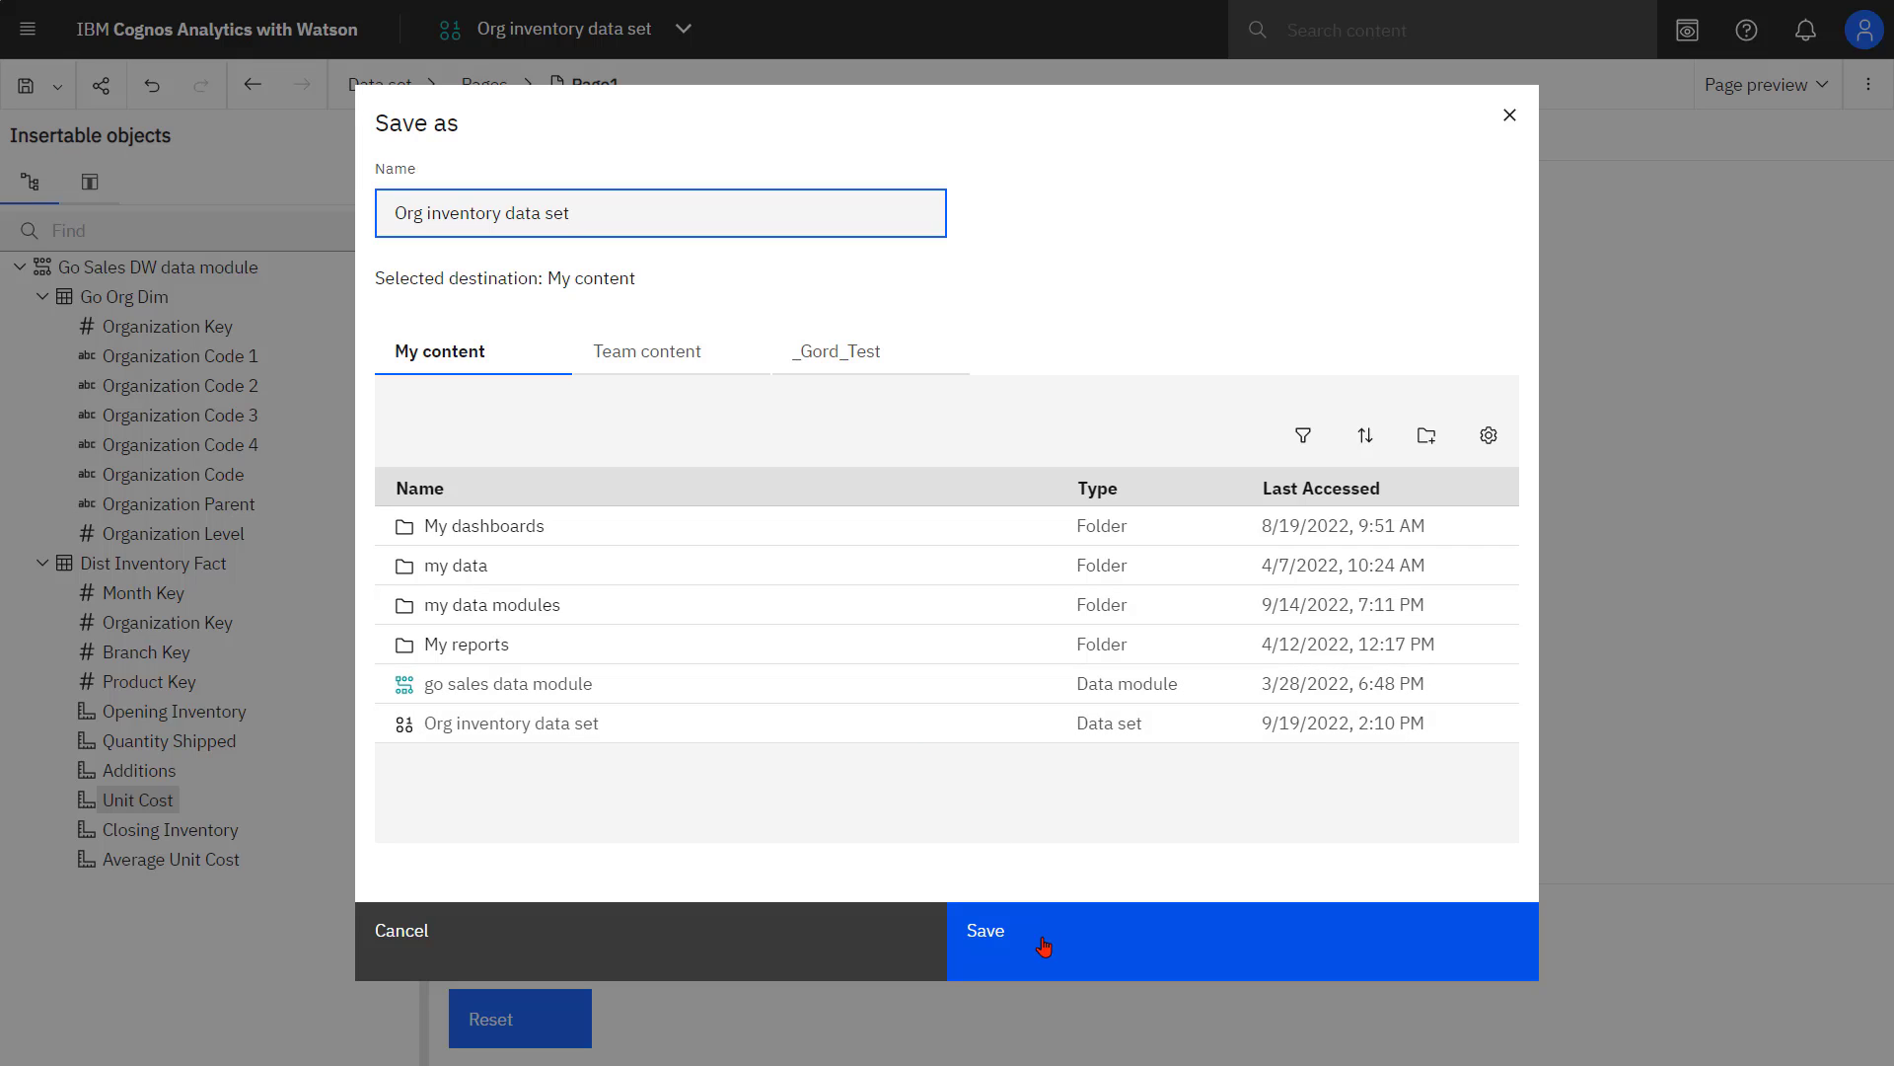
{"action": "left_click", "coordinate": [1043, 947]}
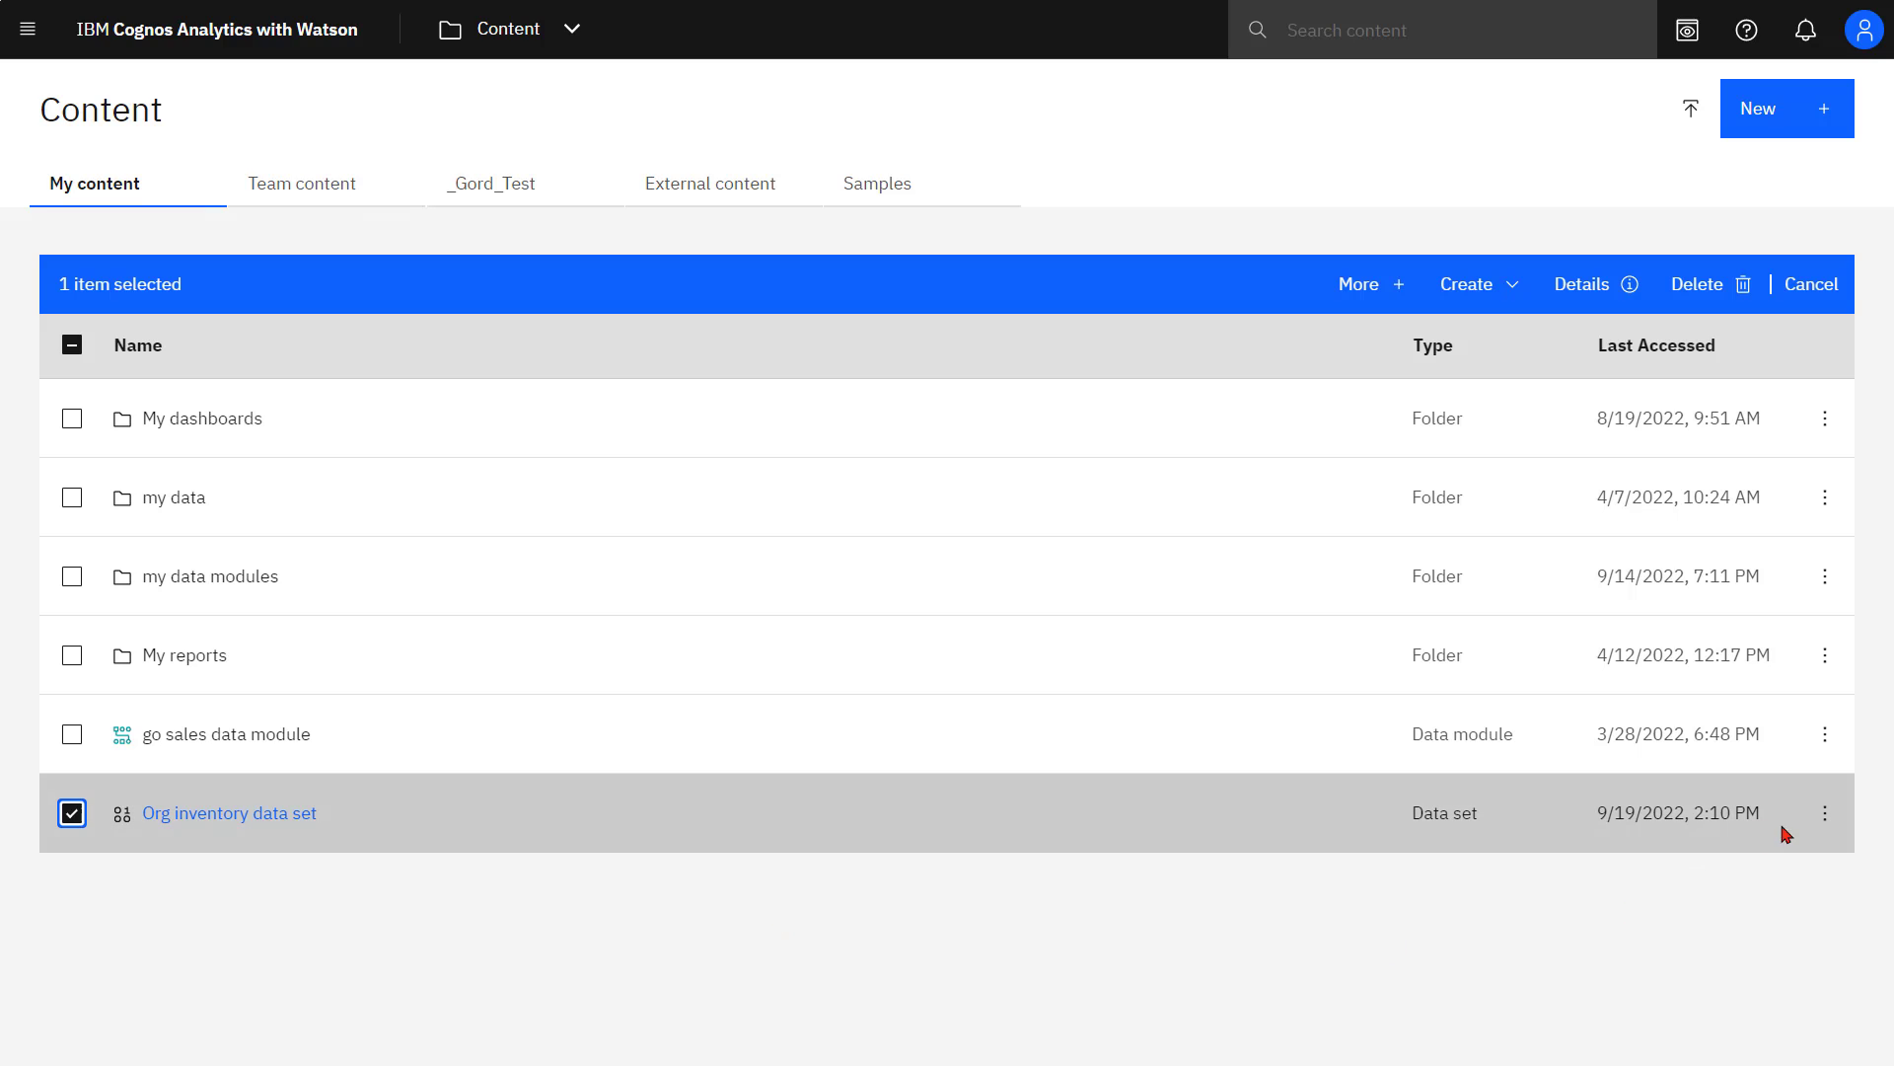
{"action": "left_click", "coordinate": [1825, 814]}
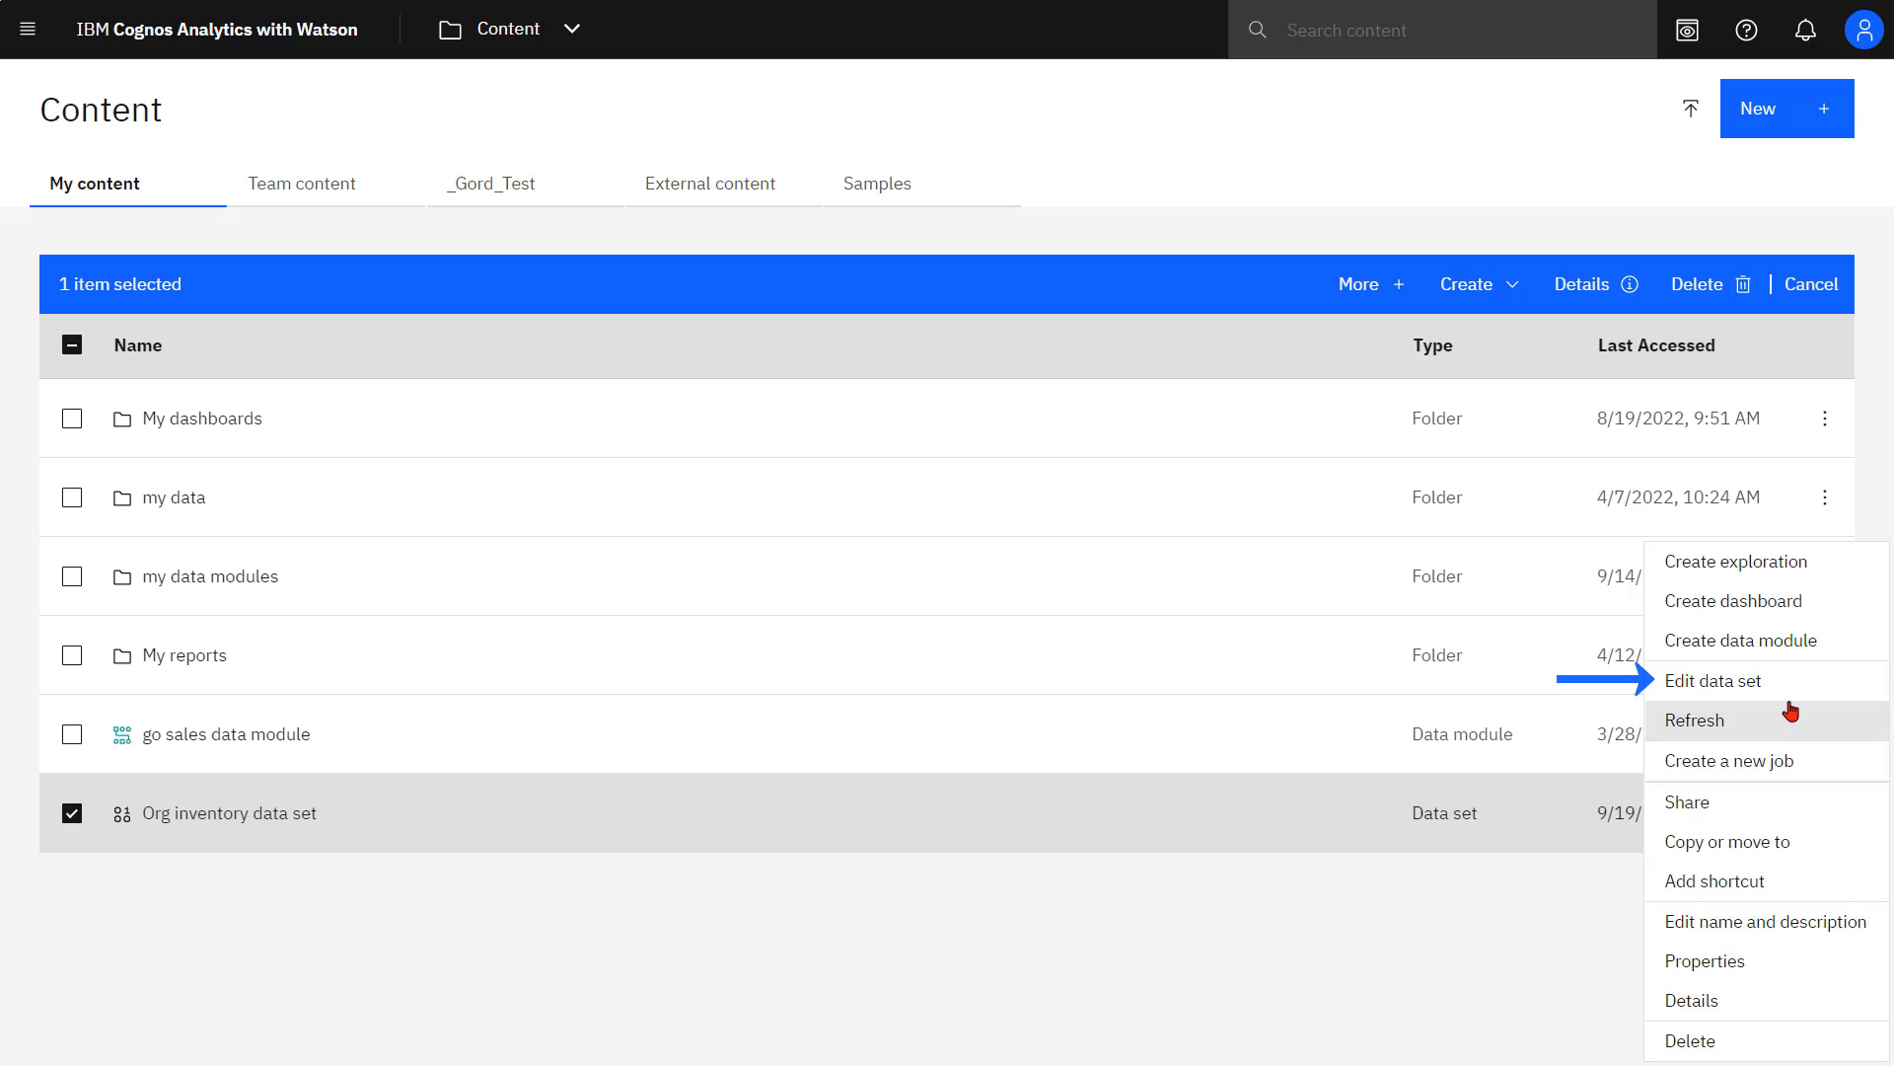
{"action": "left_click", "coordinate": [1789, 681]}
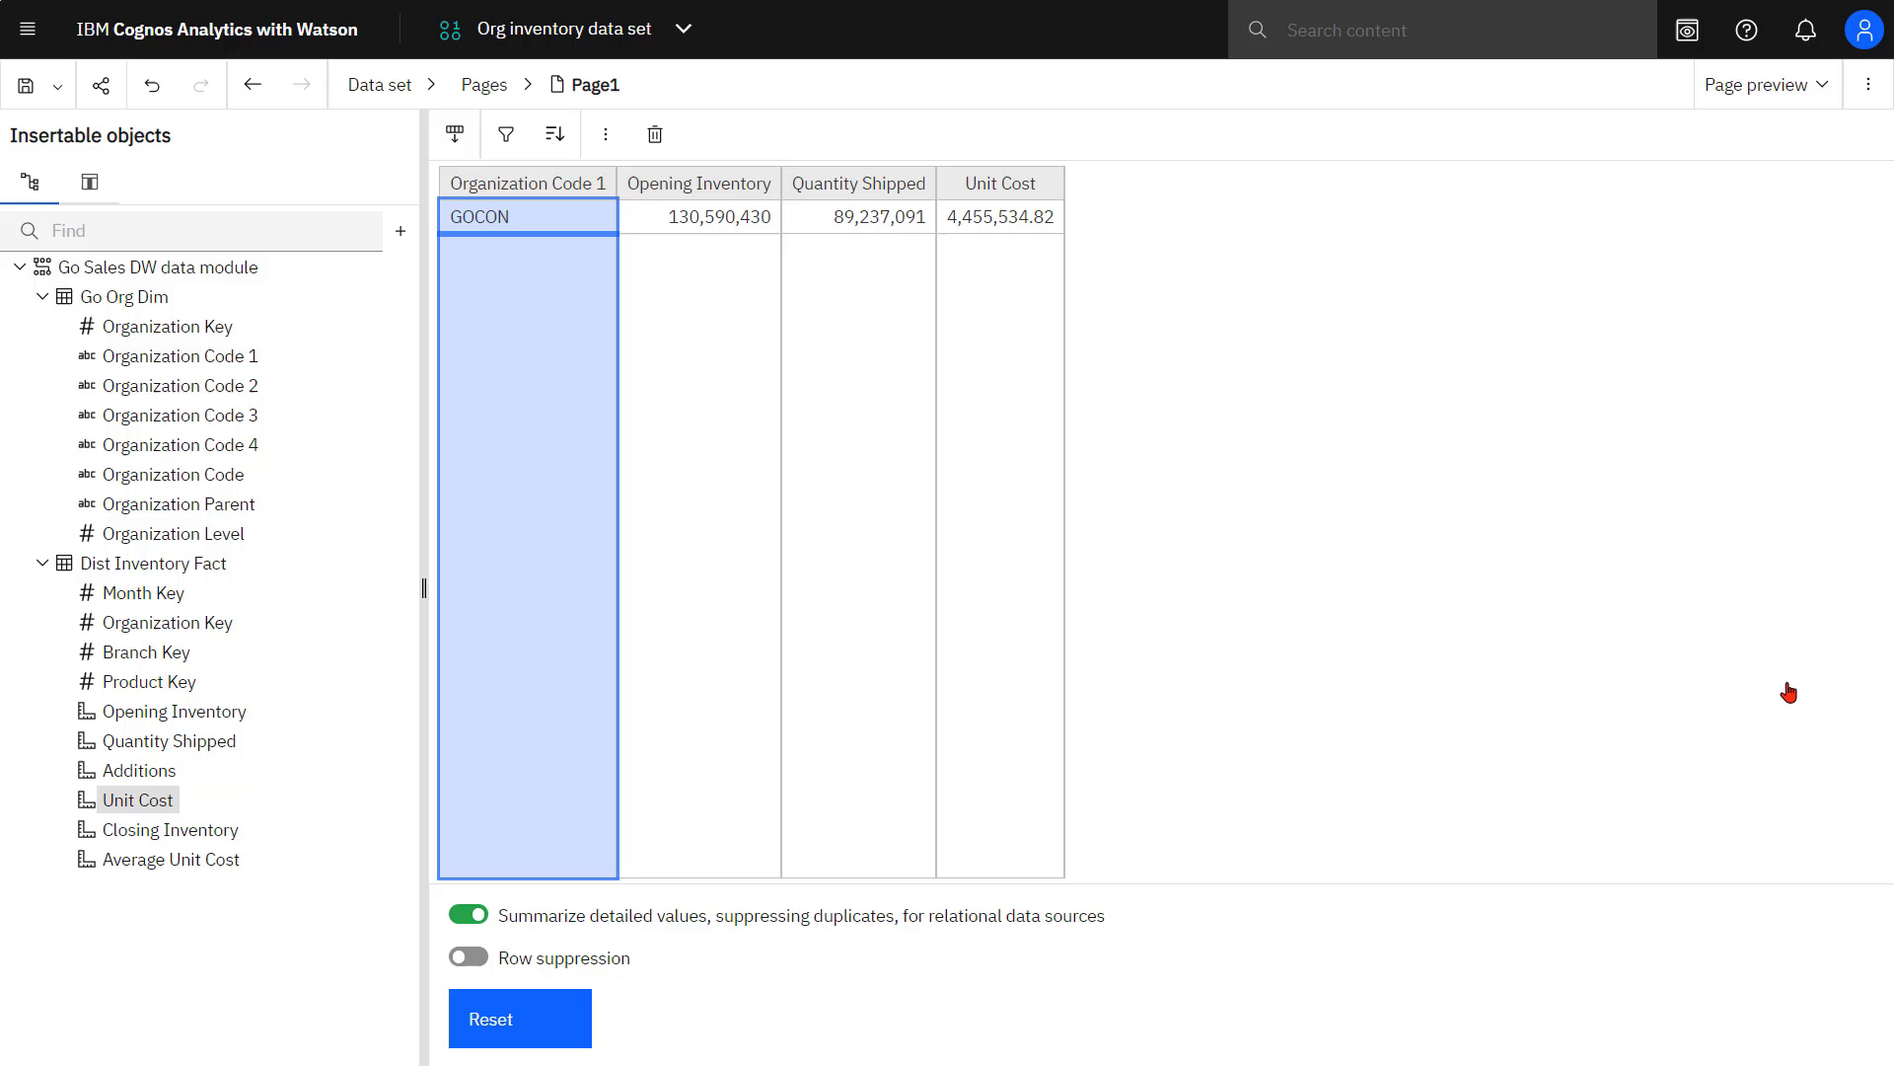